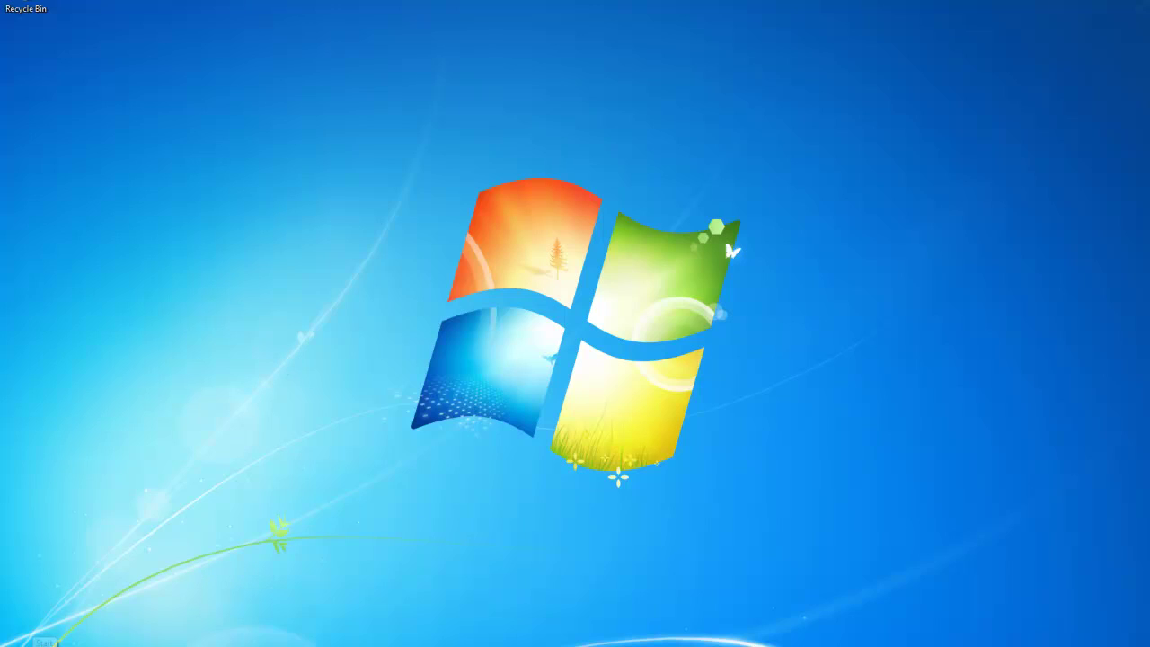
# Step: Go to the user's Downloads folder and open the Modio_3.0.zip archive
pyautogui.click(45, 637)
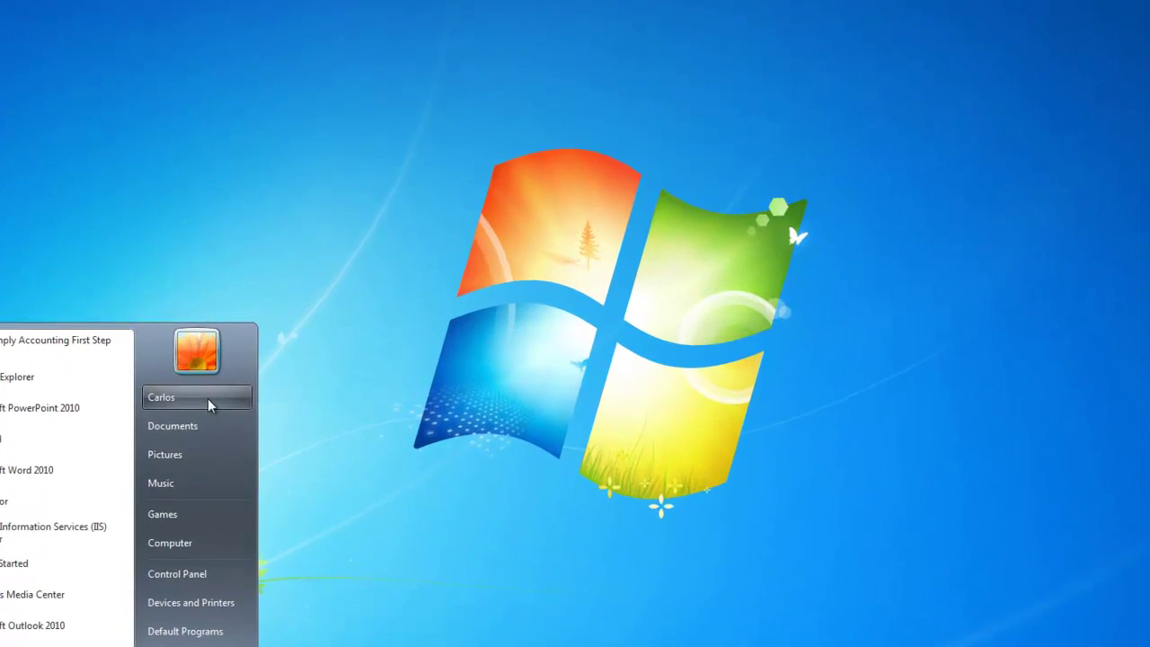
pyautogui.click(207, 398)
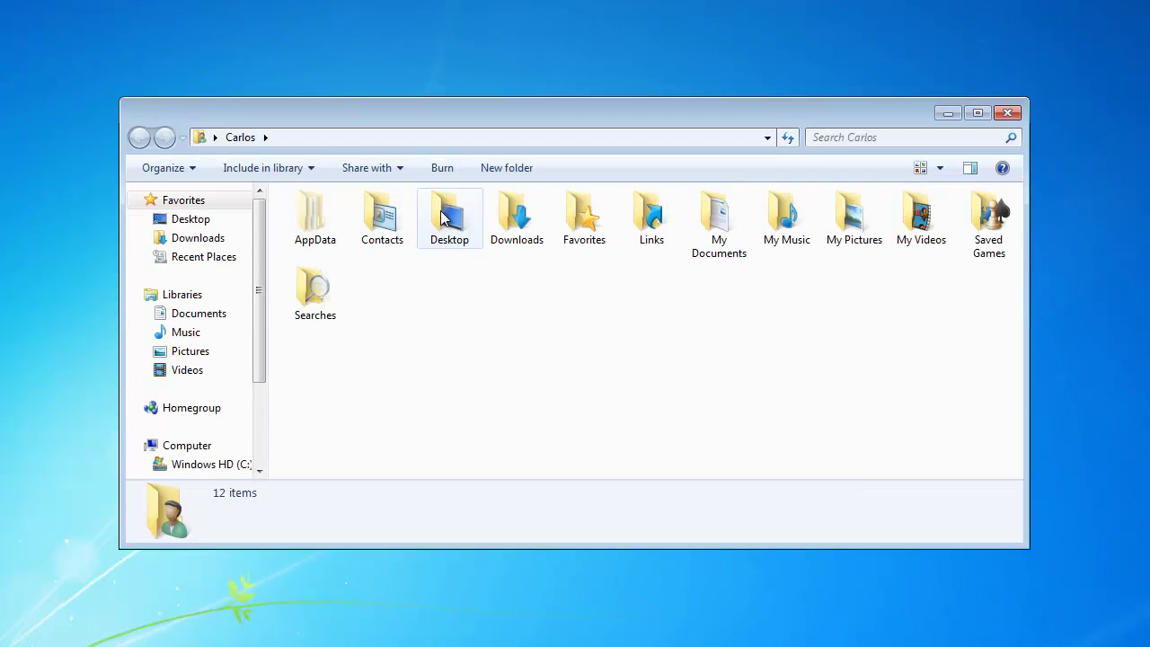
pyautogui.doubleClick(508, 214)
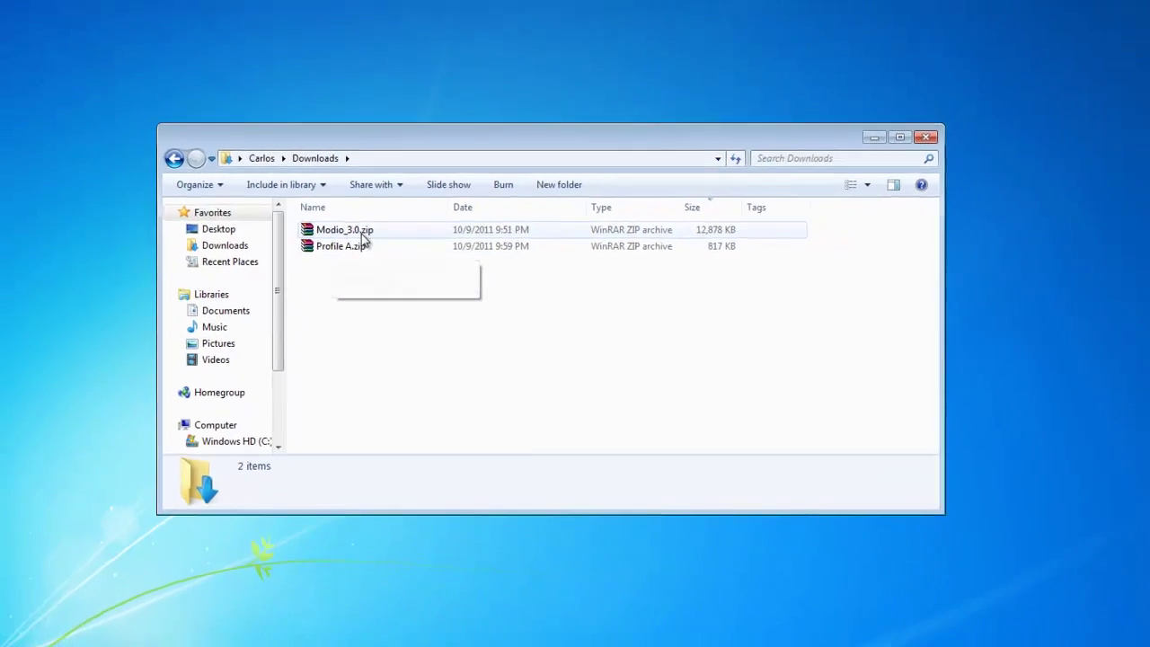
pyautogui.doubleClick(335, 221)
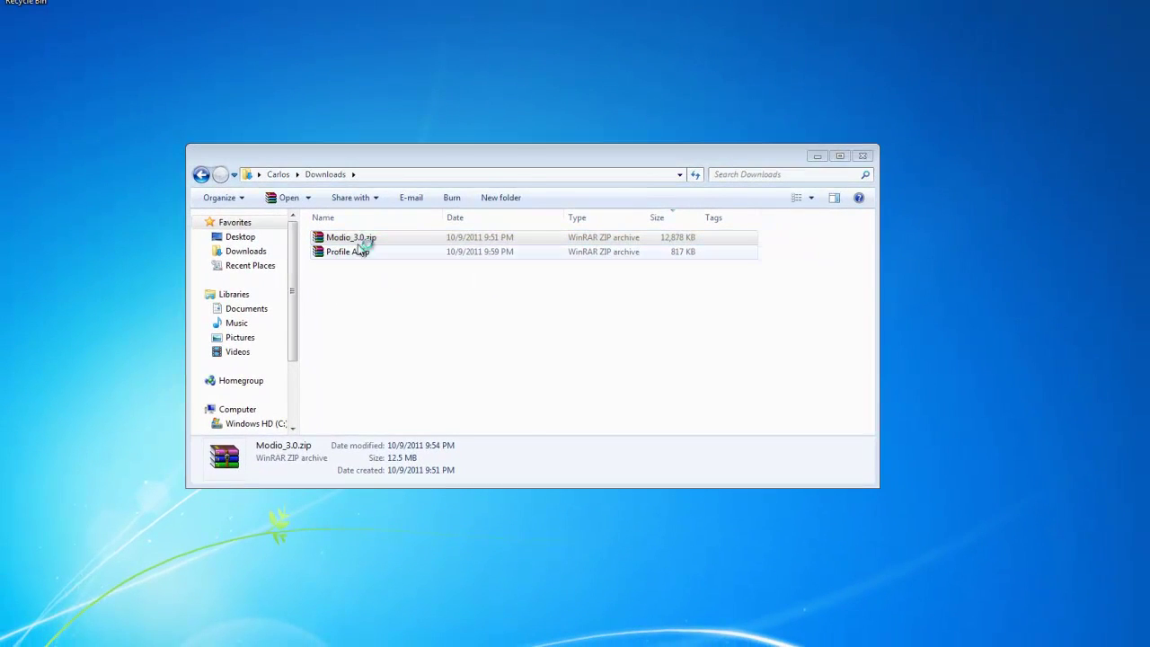
# Step: Open the Modio folder in the archive, dismiss the licence reminder, and arrange the windows
pyautogui.doubleClick(136, 112)
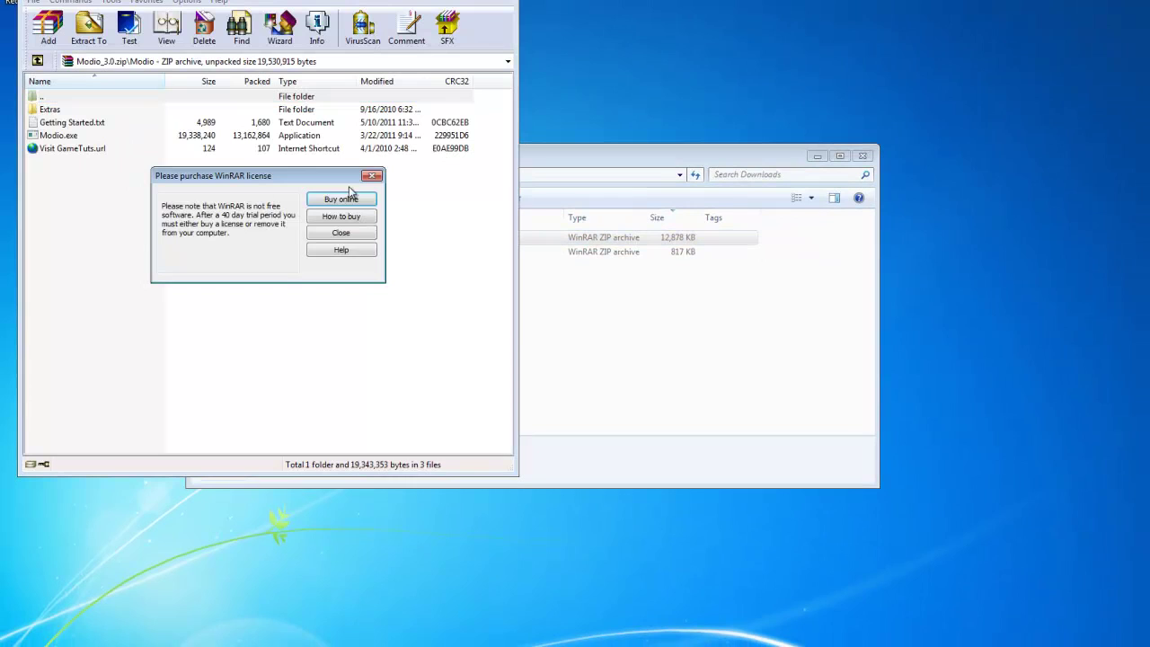
pyautogui.click(372, 177)
pyautogui.moveTo(180, 0); pyautogui.dragTo(795, 44)
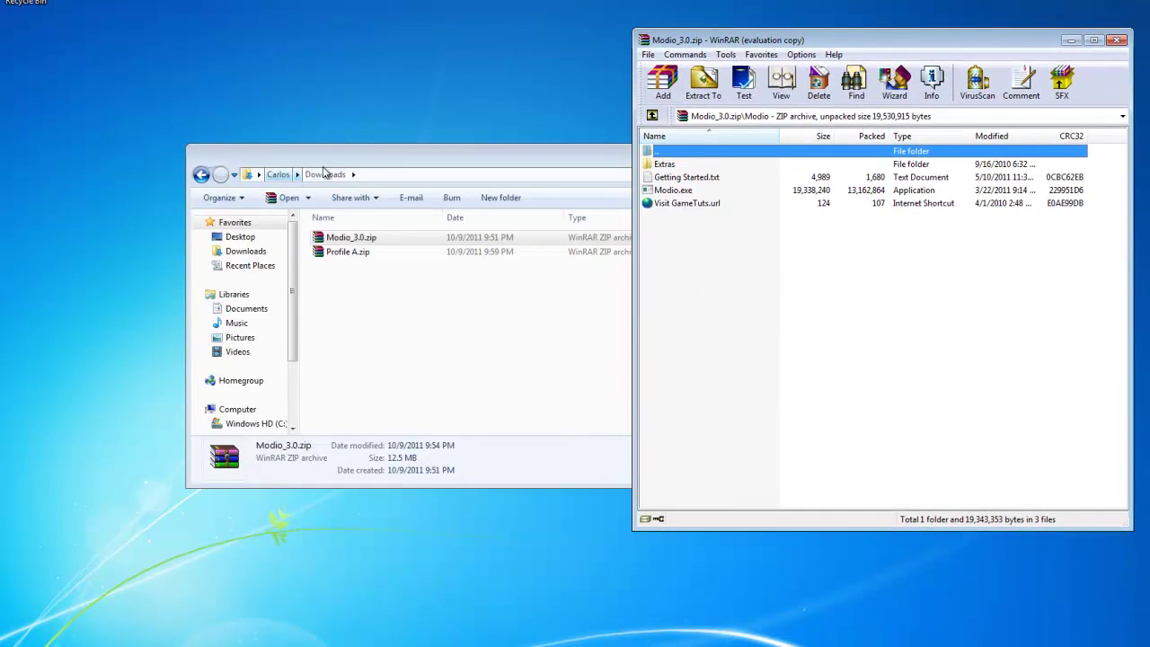
pyautogui.moveTo(363, 158); pyautogui.dragTo(262, 202)
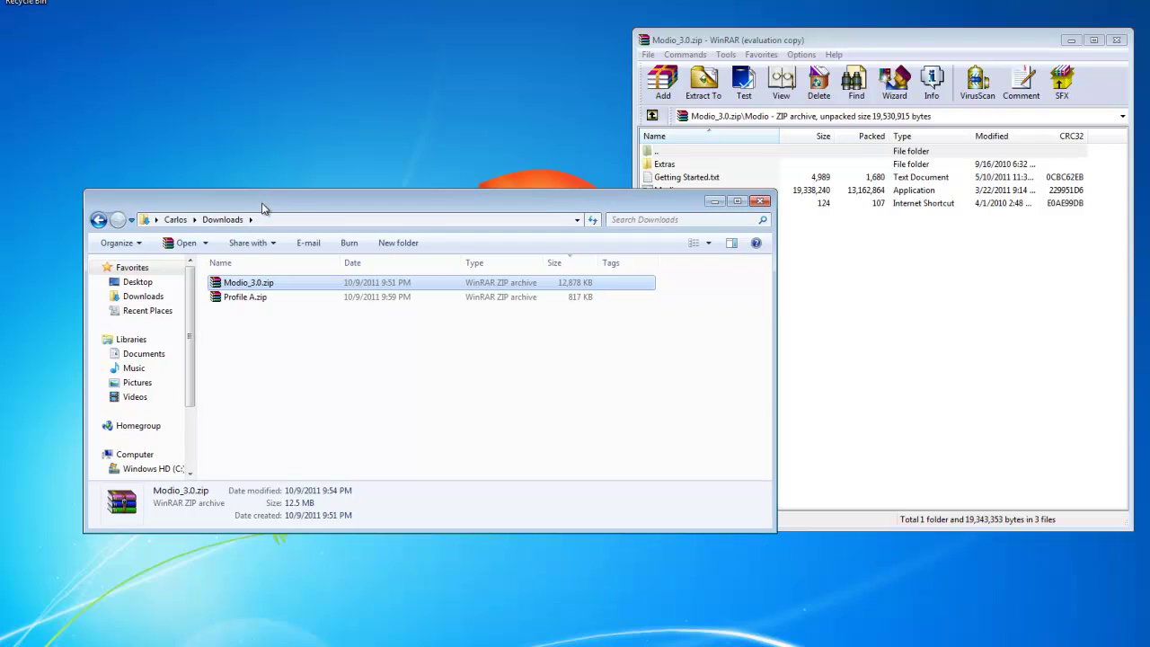
pyautogui.moveTo(384, 196); pyautogui.dragTo(307, 198)
pyautogui.moveTo(675, 45); pyautogui.dragTo(450, 66)
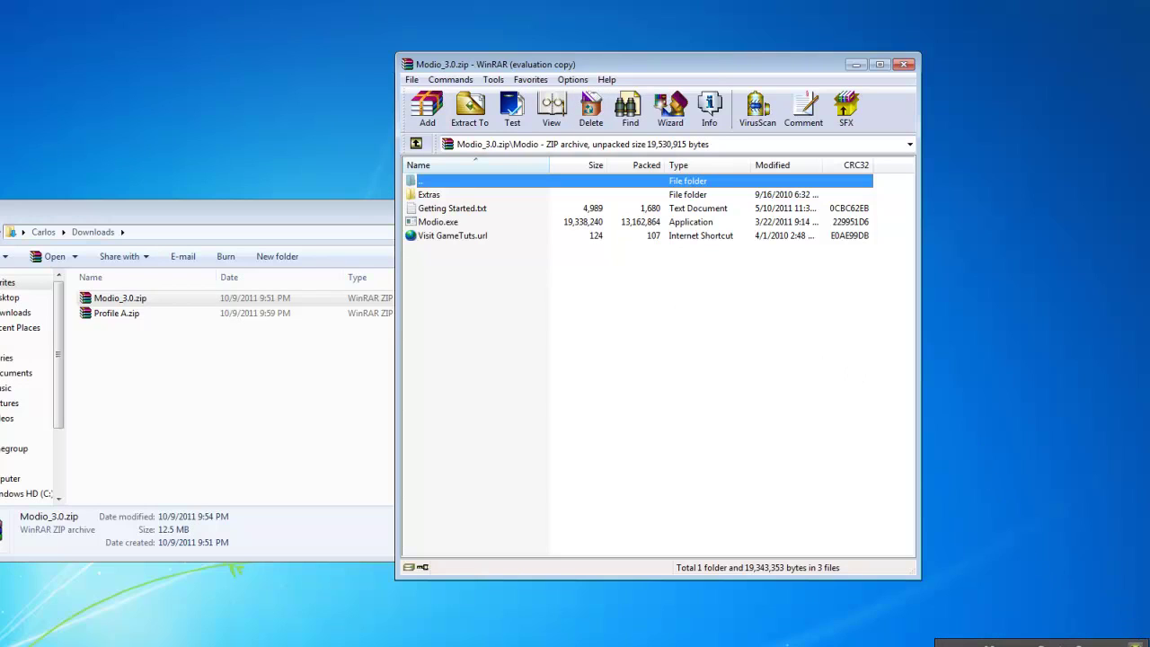
# Step: Launch Modio.exe from the archive and close the Modio_3.0.zip window
pyautogui.doubleClick(340, 219)
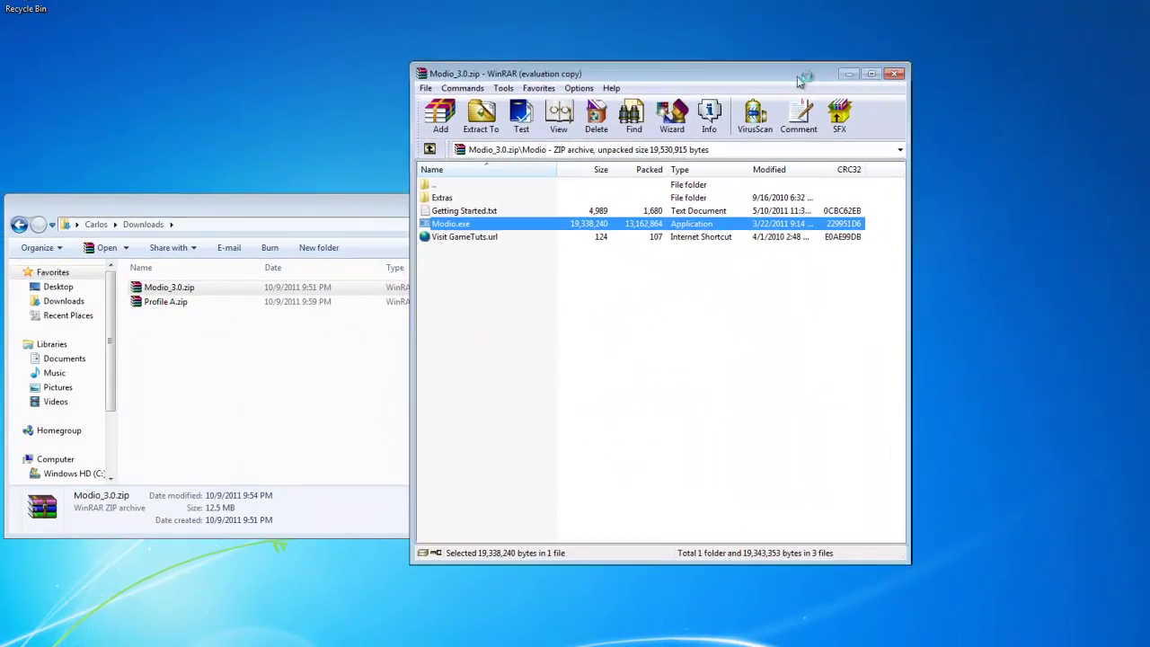
pyautogui.moveTo(799, 81); pyautogui.dragTo(744, 107)
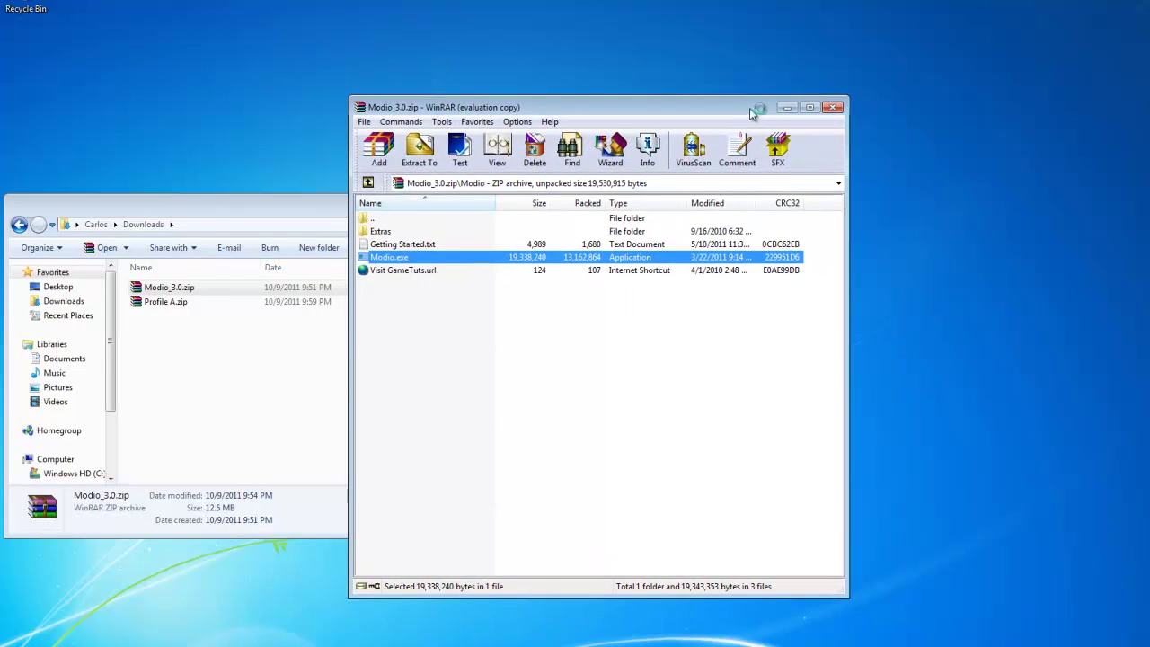
pyautogui.click(835, 109)
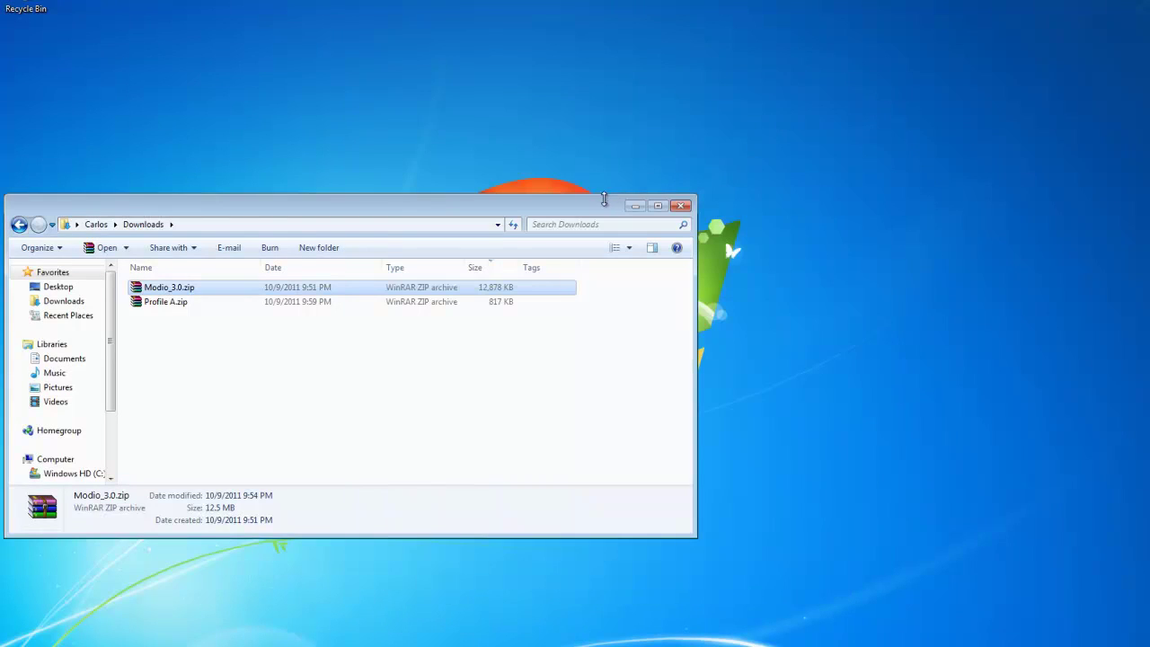
# Step: Open Profile A.zip in WinRAR, close Downloads, and place WinRAR beside Modio
pyautogui.moveTo(604, 206); pyautogui.dragTo(624, 88)
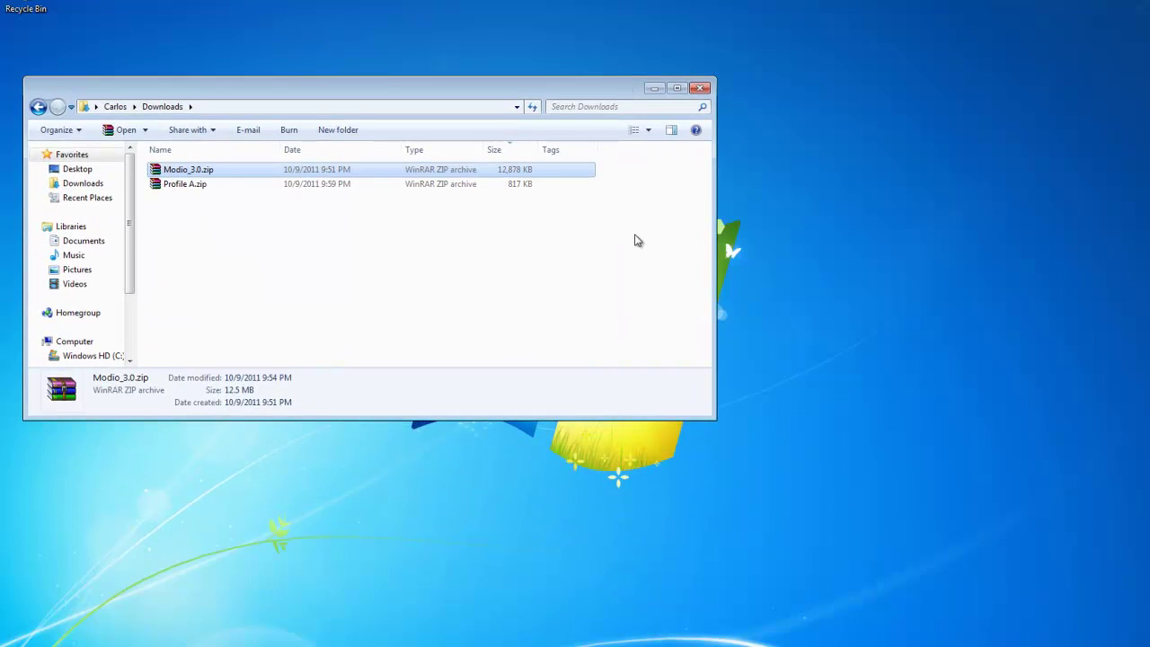
pyautogui.moveTo(1079, 109); pyautogui.dragTo(842, 51)
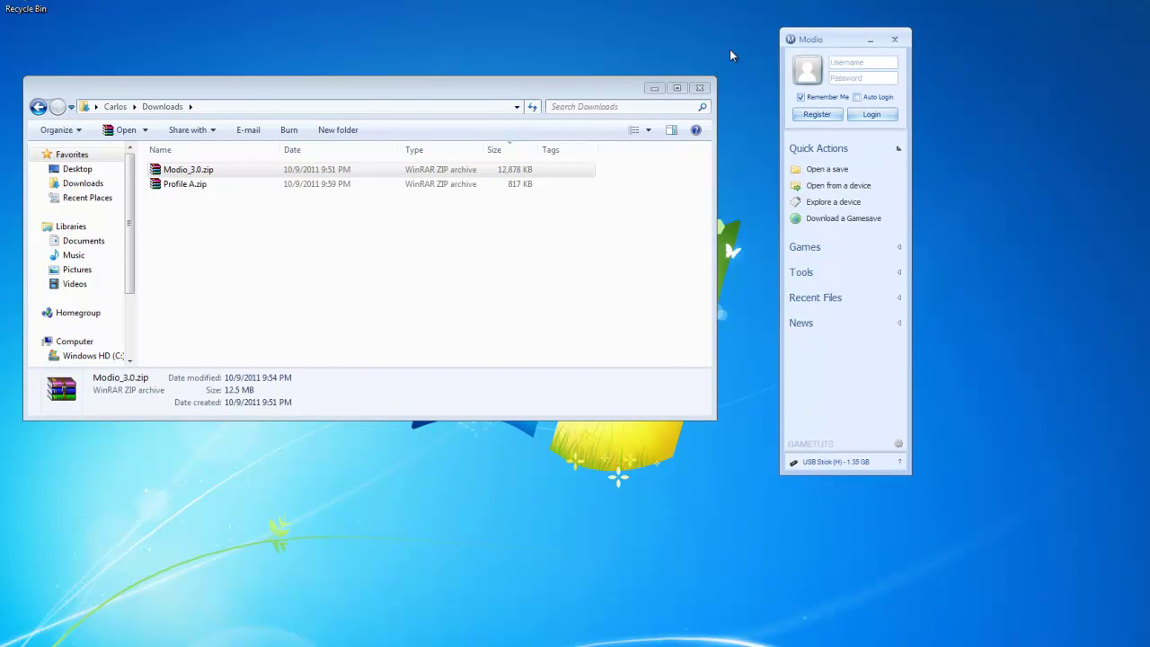
pyautogui.moveTo(279, 96); pyautogui.dragTo(282, 76)
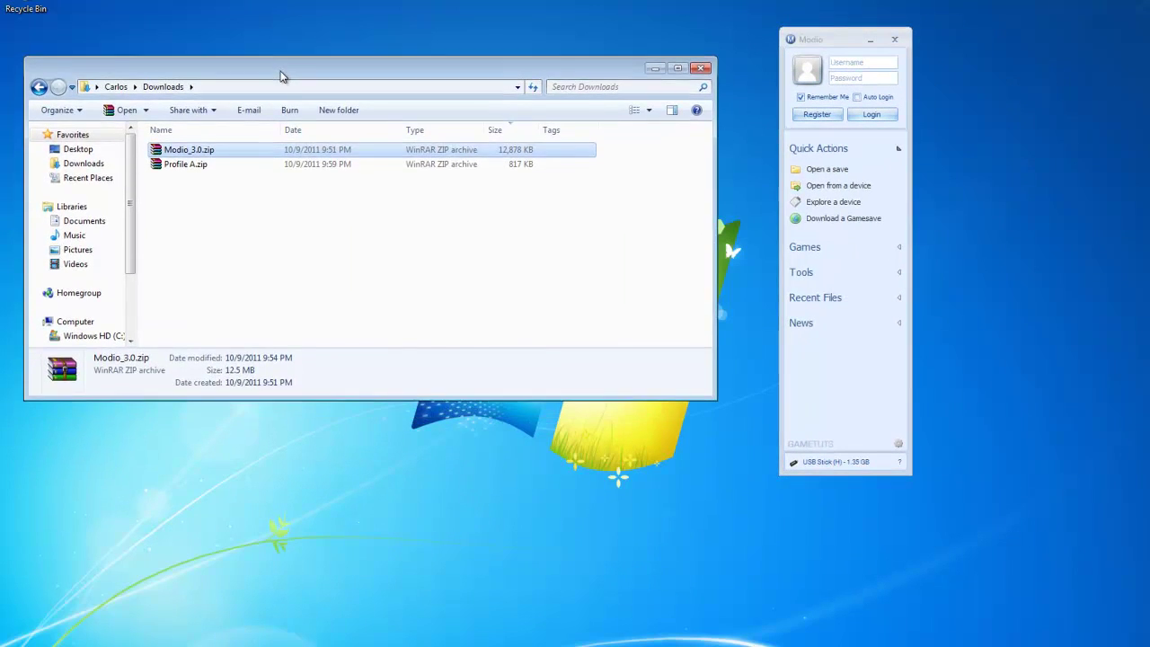
pyautogui.doubleClick(224, 167)
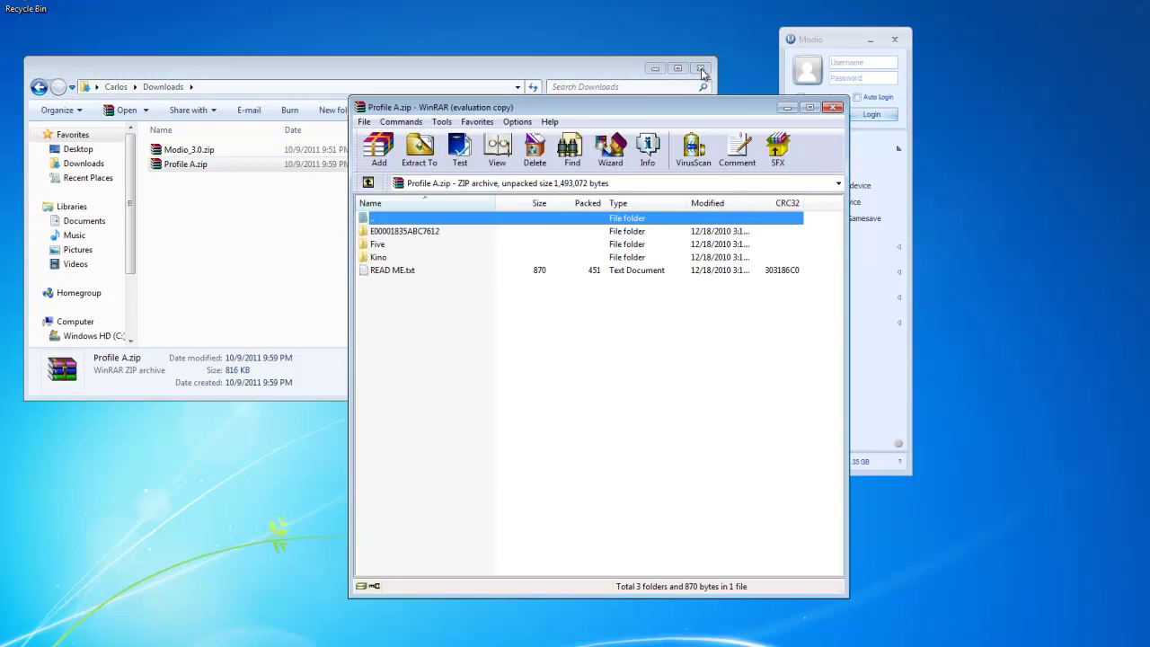
pyautogui.click(702, 299)
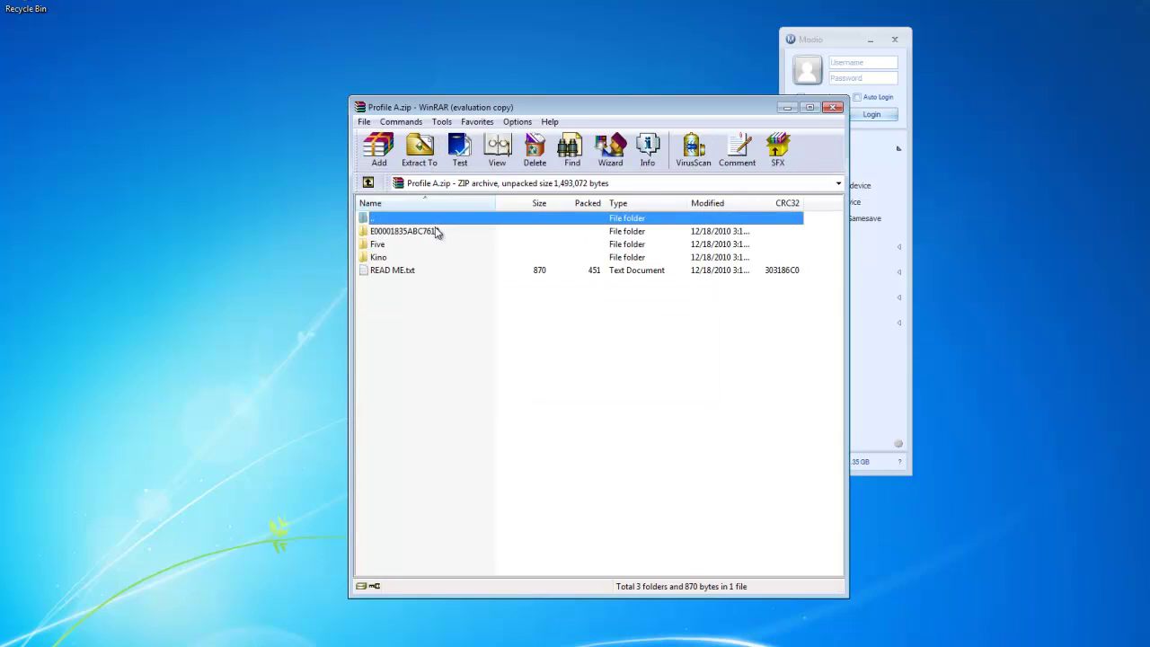
pyautogui.moveTo(482, 107); pyautogui.dragTo(145, 50)
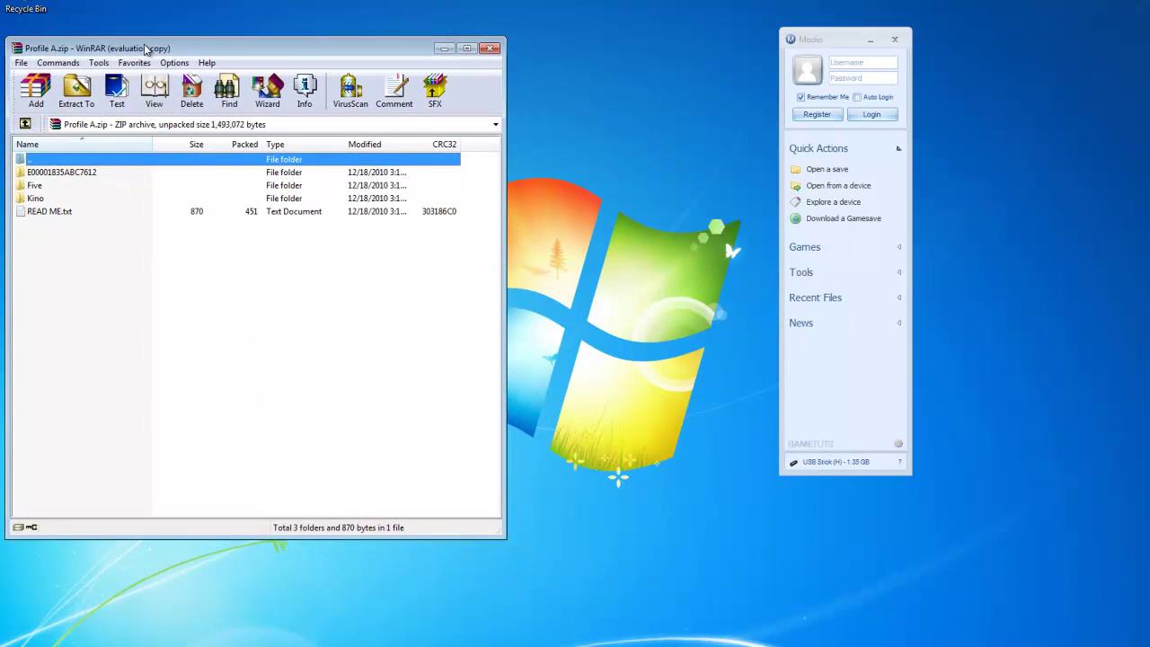
pyautogui.moveTo(825, 45); pyautogui.dragTo(821, 36)
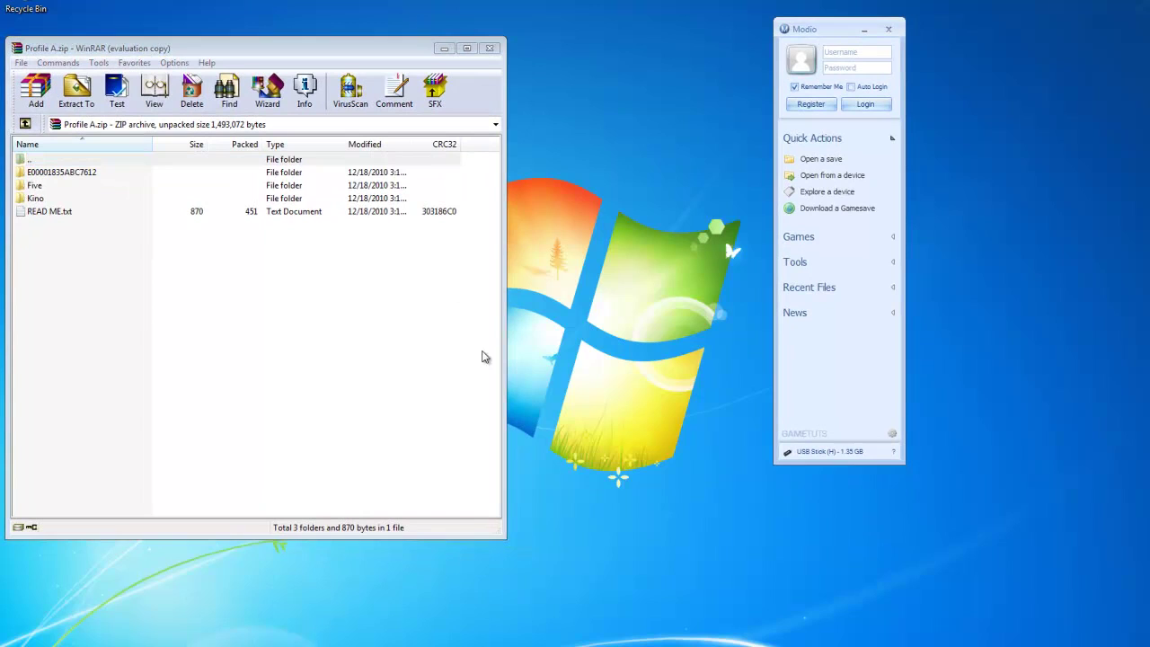
pyautogui.click(9, 639)
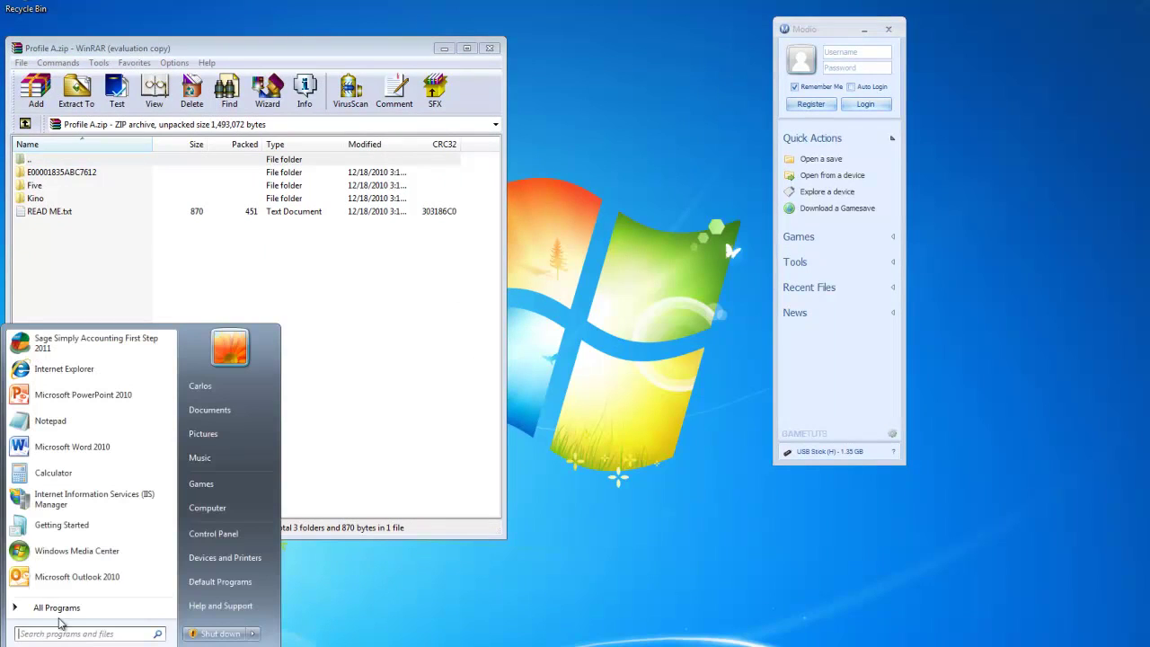
# Step: In Control Panel's user account settings, set User Account Control to Never notify and apply
pyautogui.click(220, 533)
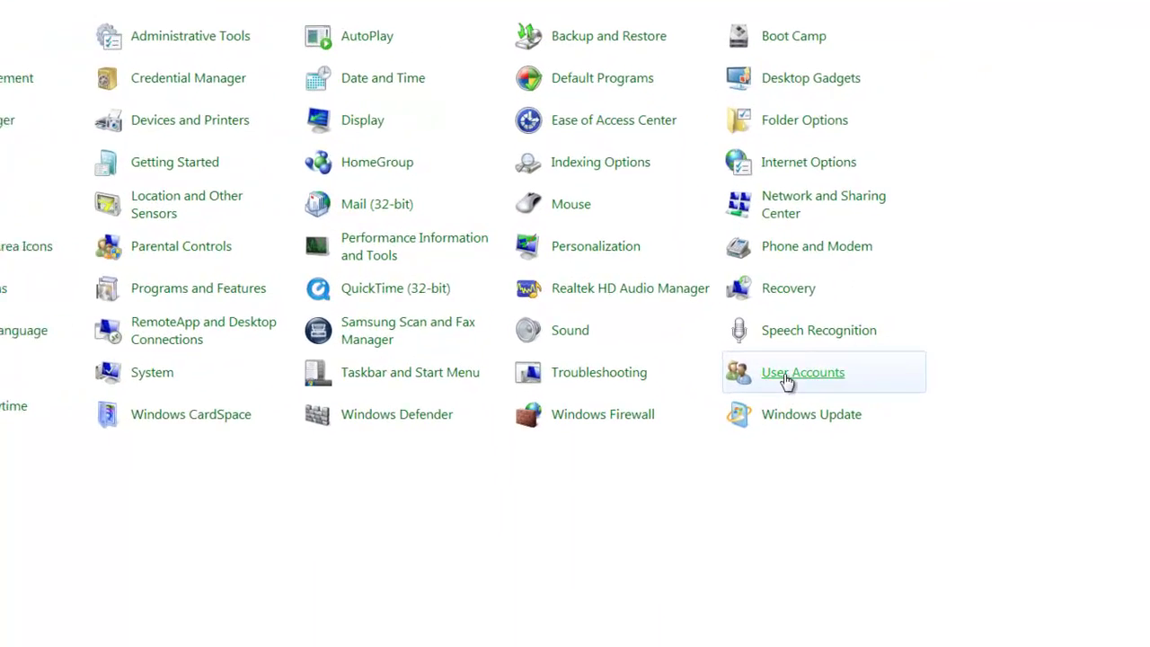
pyautogui.click(807, 385)
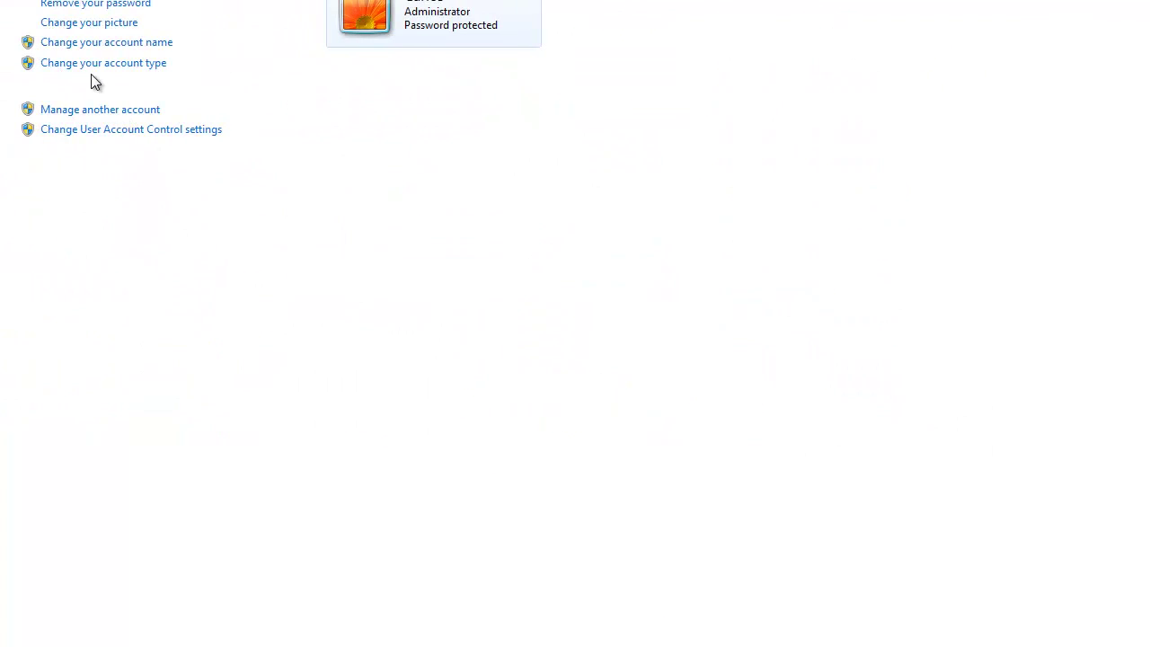
pyautogui.click(141, 135)
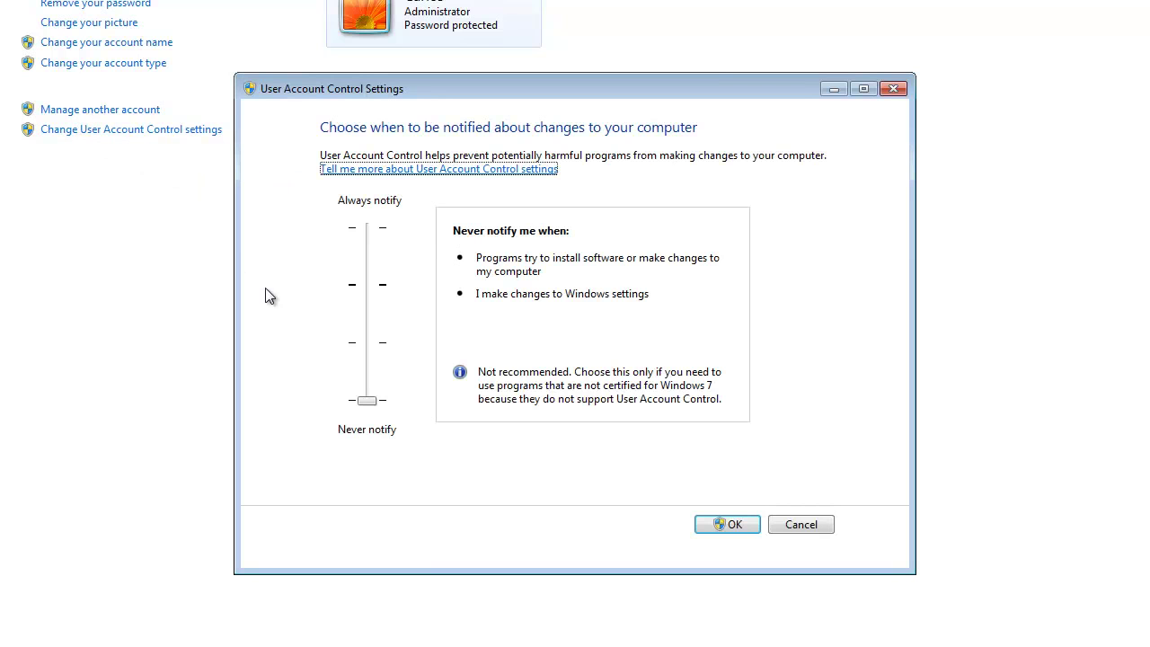
pyautogui.click(366, 297)
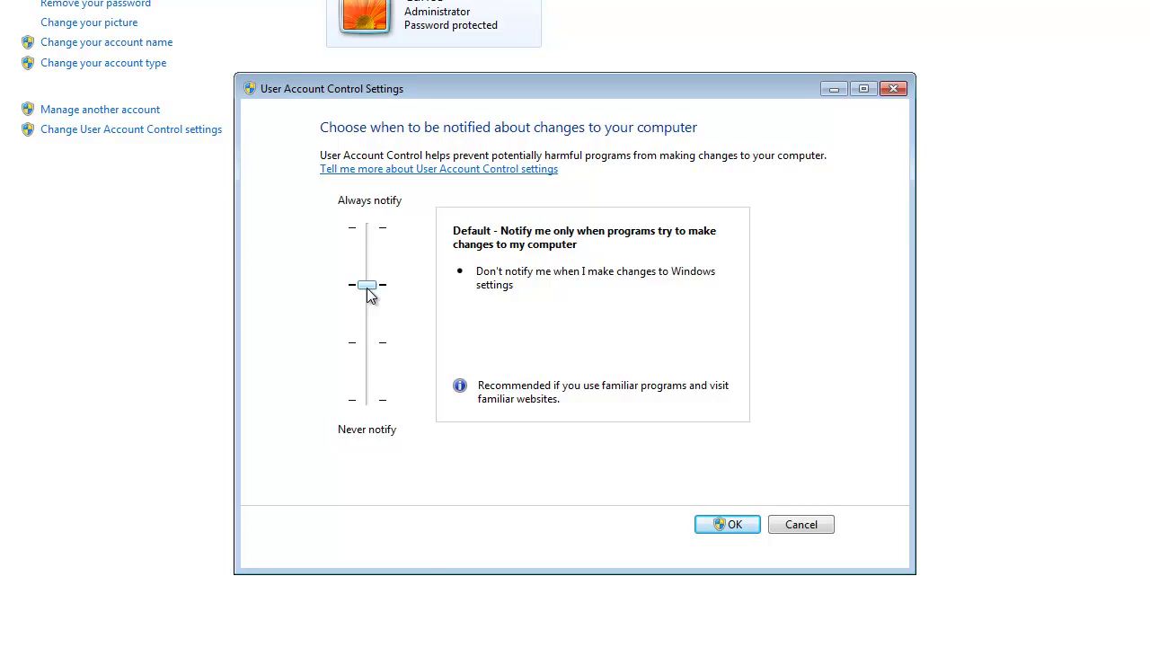
pyautogui.moveTo(370, 293); pyautogui.dragTo(369, 437)
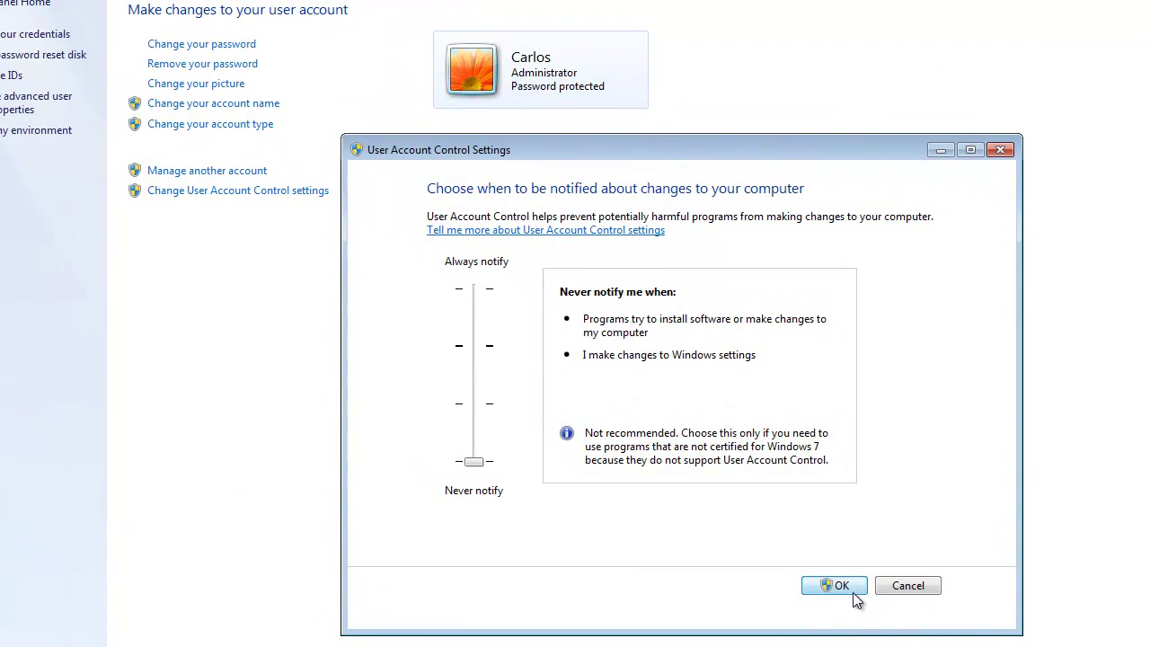
pyautogui.click(844, 587)
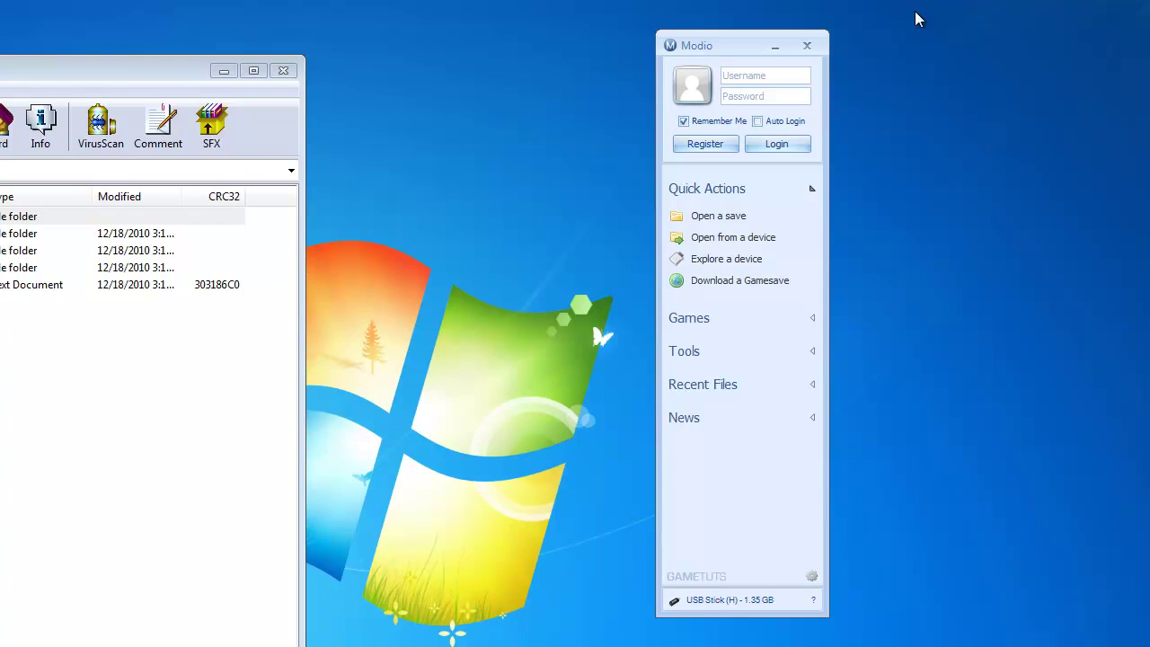
# Step: Open Modio's Xbox360 Device Explorer, load the USB stick, and expand Content to show Player1
pyautogui.click(743, 262)
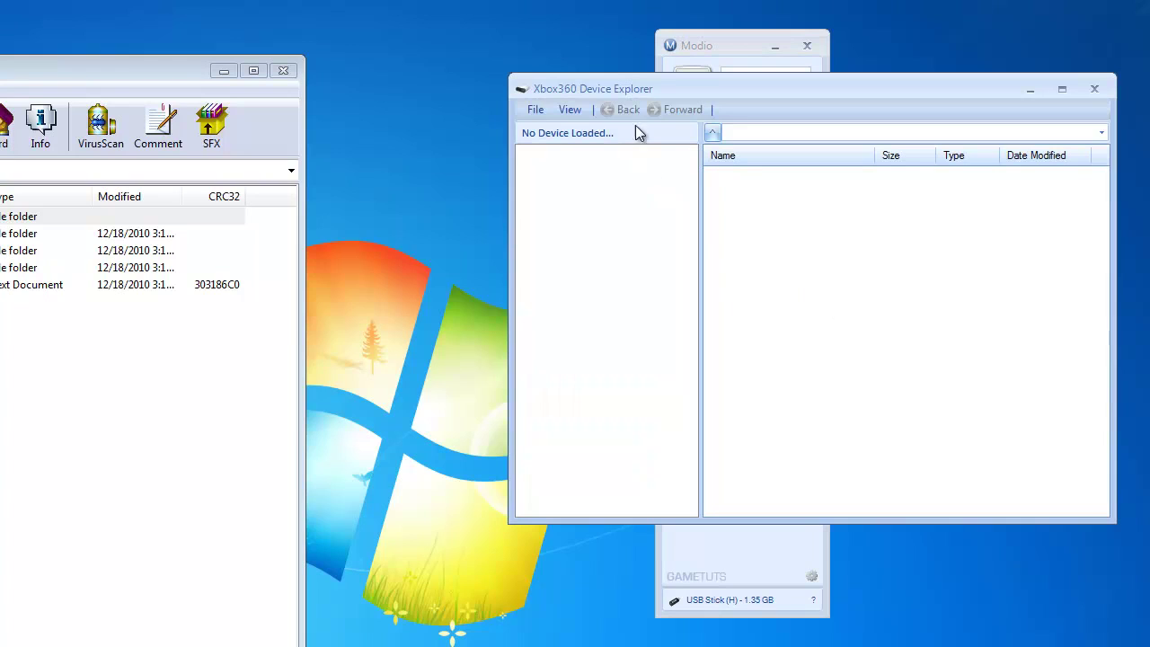
pyautogui.moveTo(642, 89); pyautogui.dragTo(565, 125)
pyautogui.click(458, 146)
pyautogui.click(464, 168)
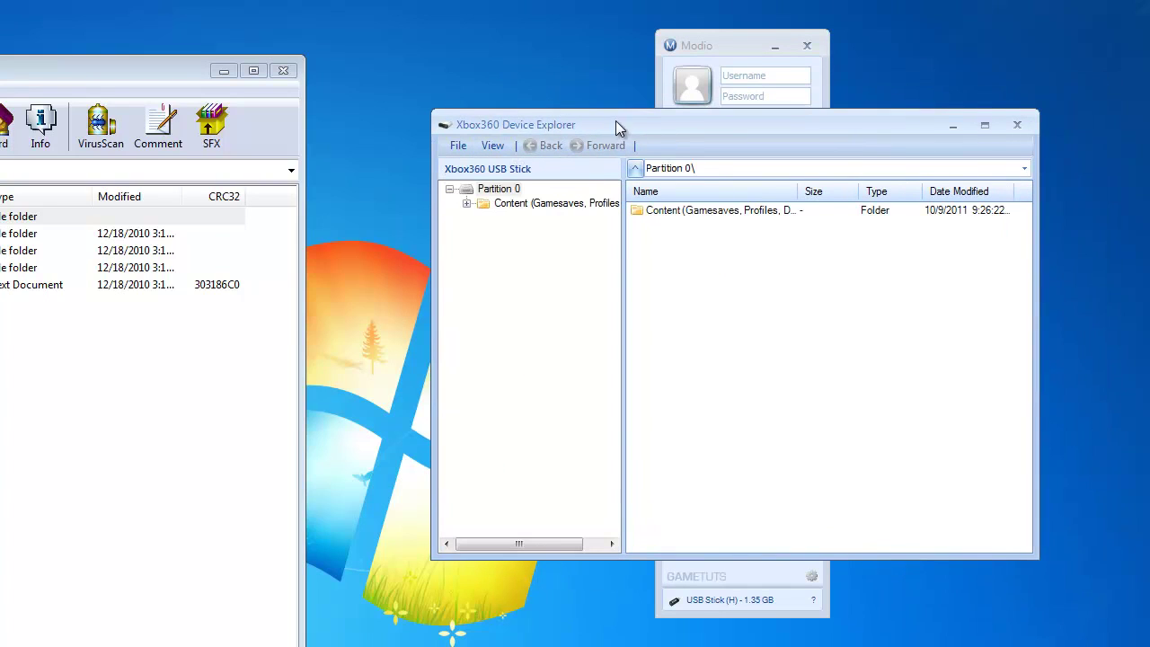
pyautogui.moveTo(616, 123); pyautogui.dragTo(565, 114)
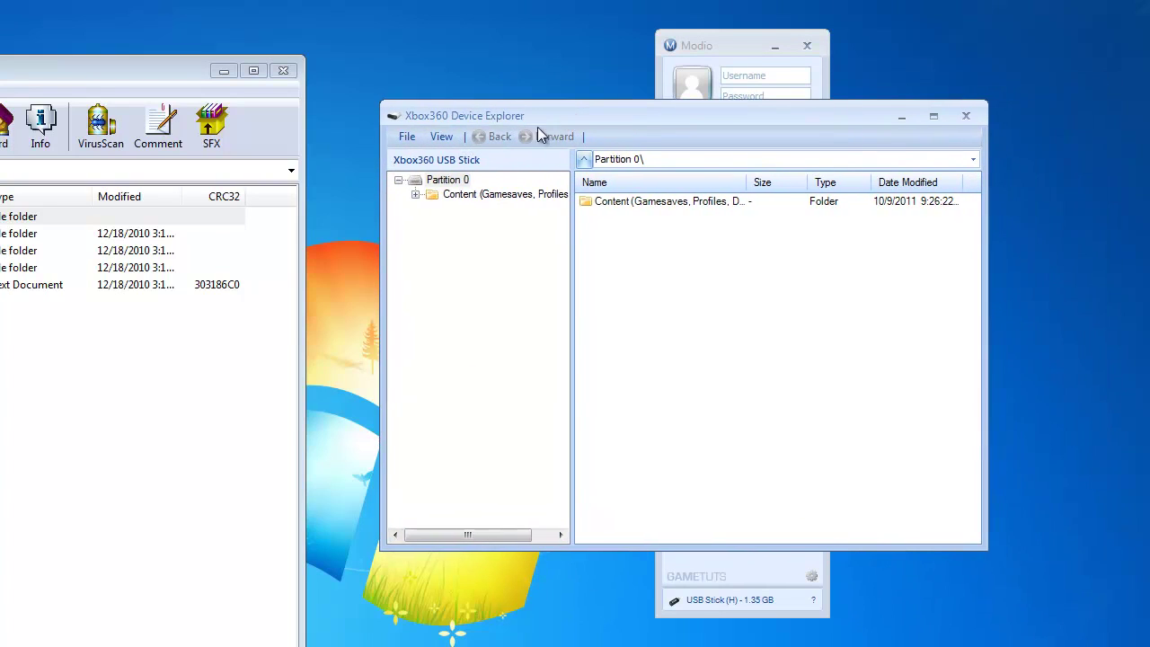
pyautogui.click(416, 195)
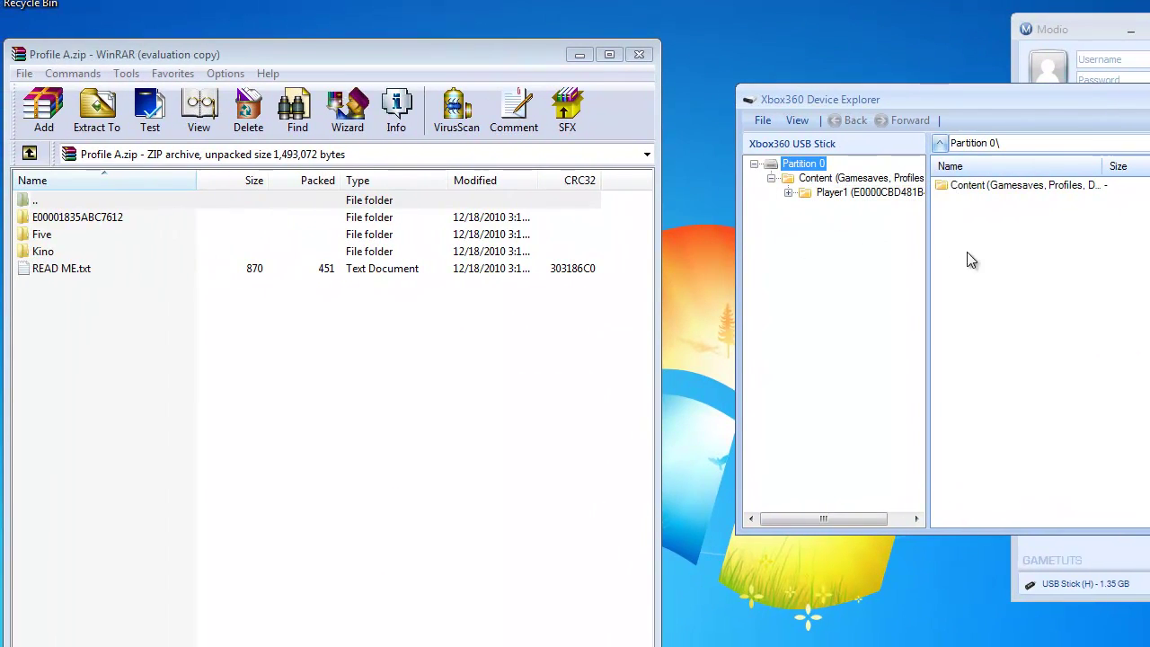
# Step: Select the E00001835ABC7612 folder in Profile A.zip and drag it onto the stick's Content folder
pyautogui.click(788, 193)
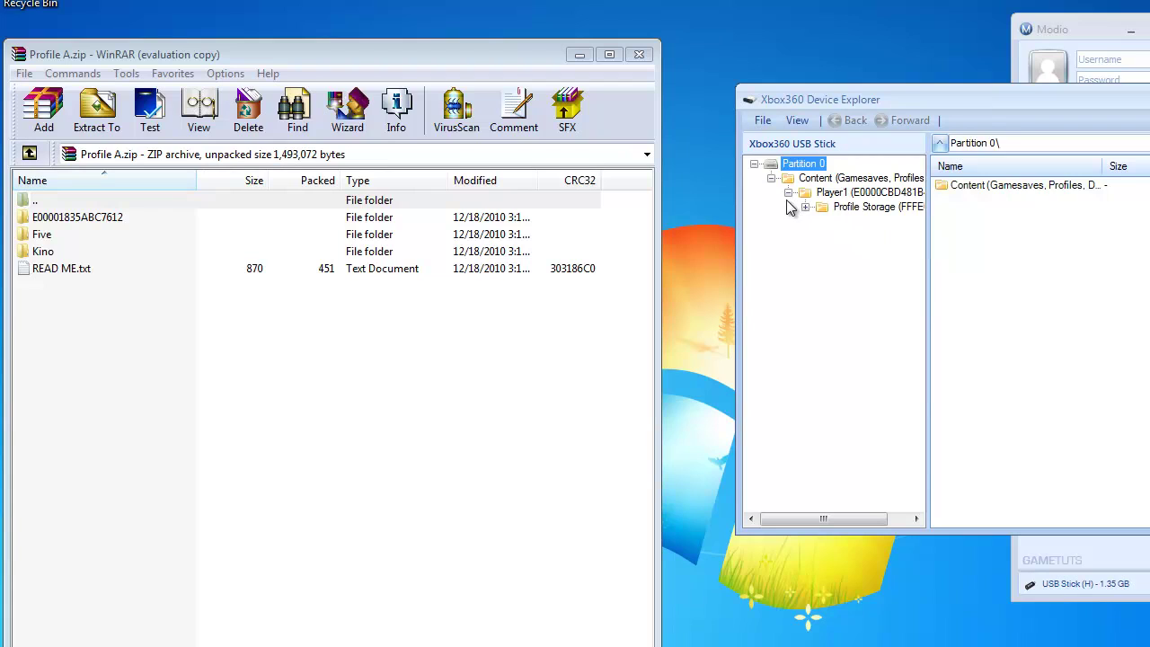
pyautogui.click(788, 193)
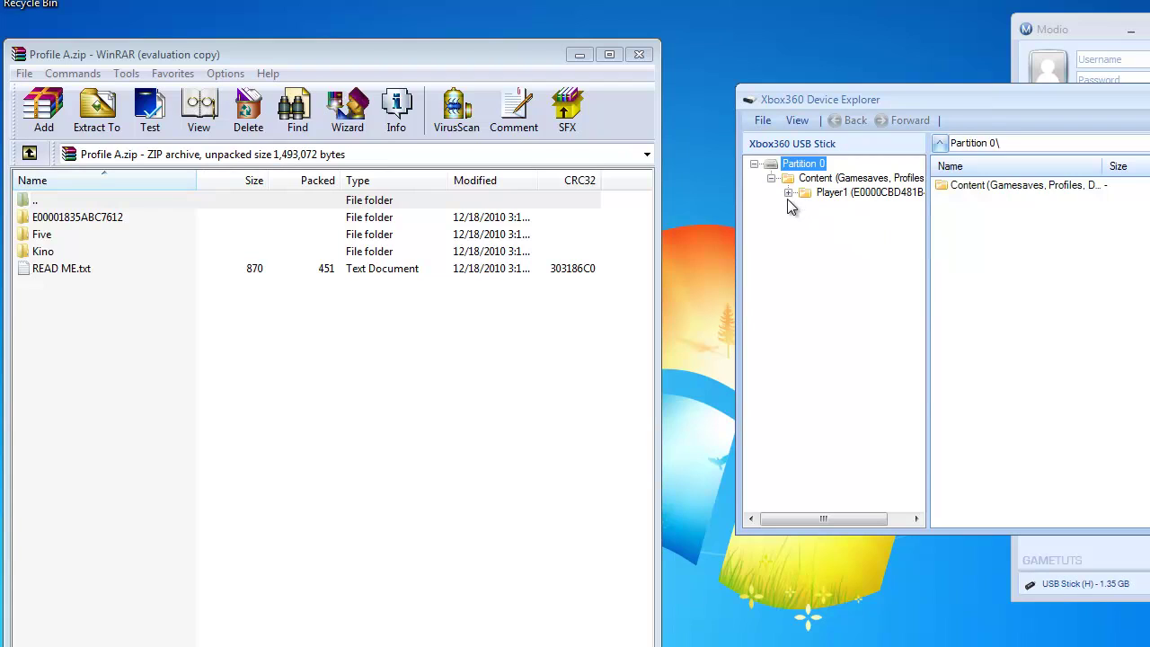
pyautogui.click(137, 222)
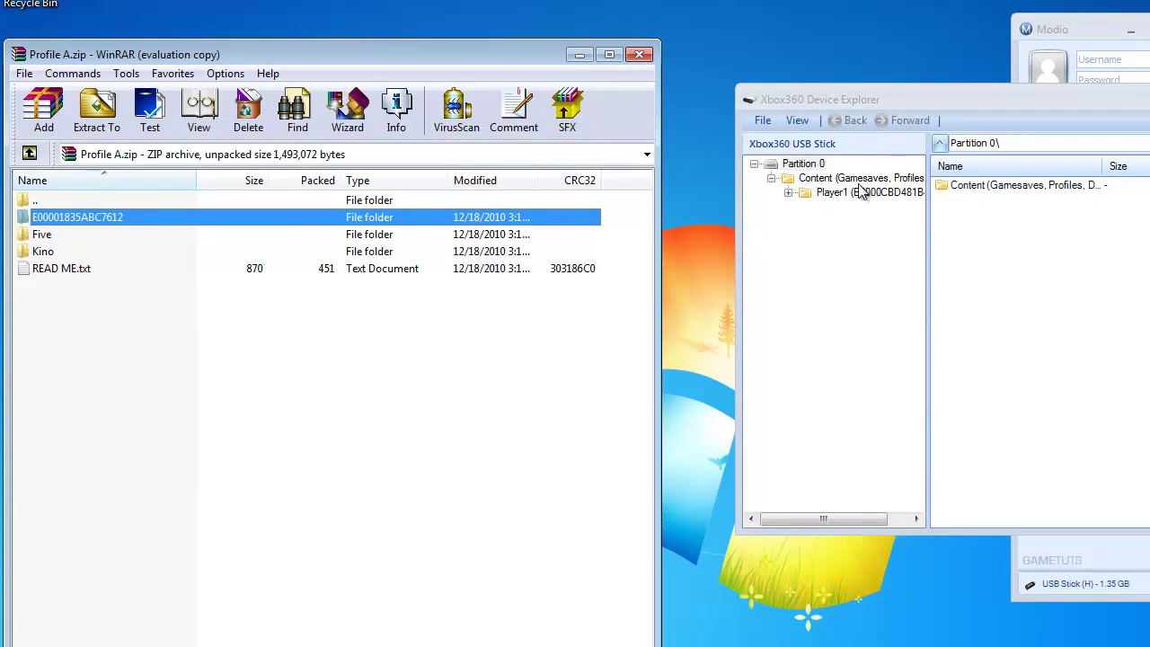
pyautogui.click(823, 186)
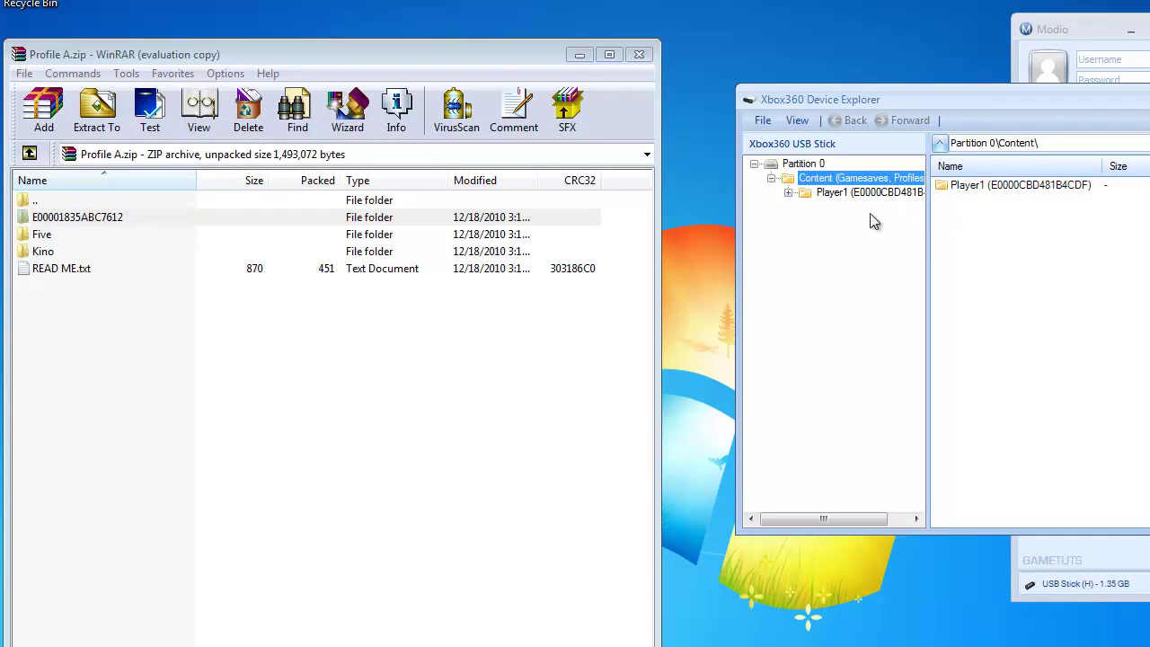
pyautogui.click(112, 223)
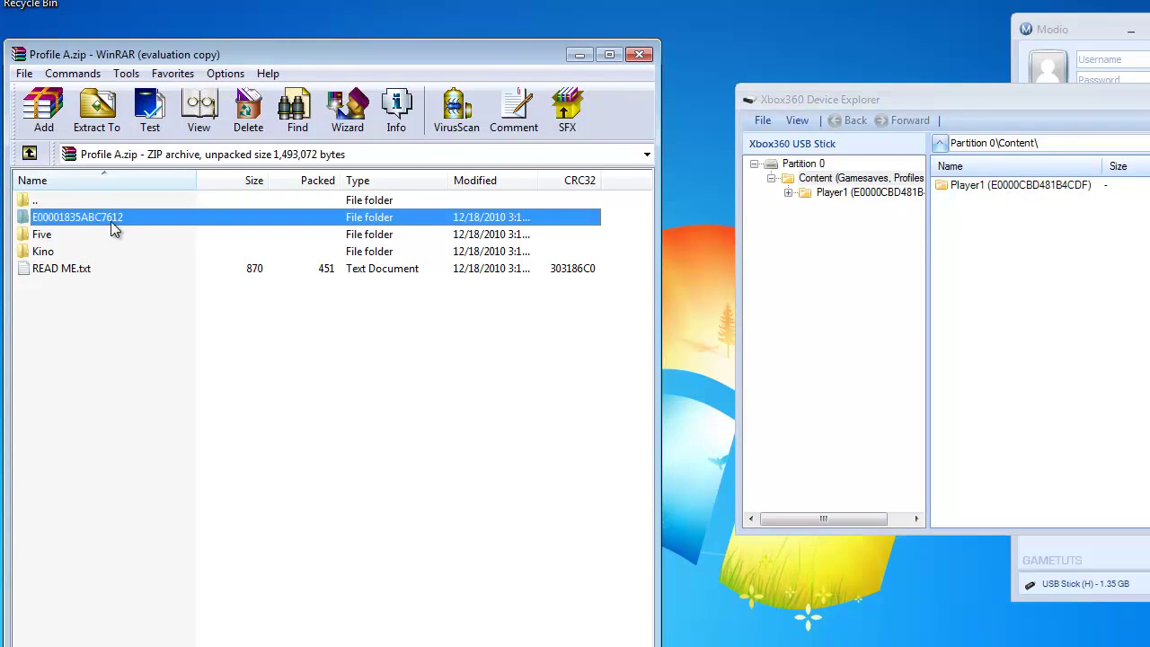
pyautogui.click(104, 279)
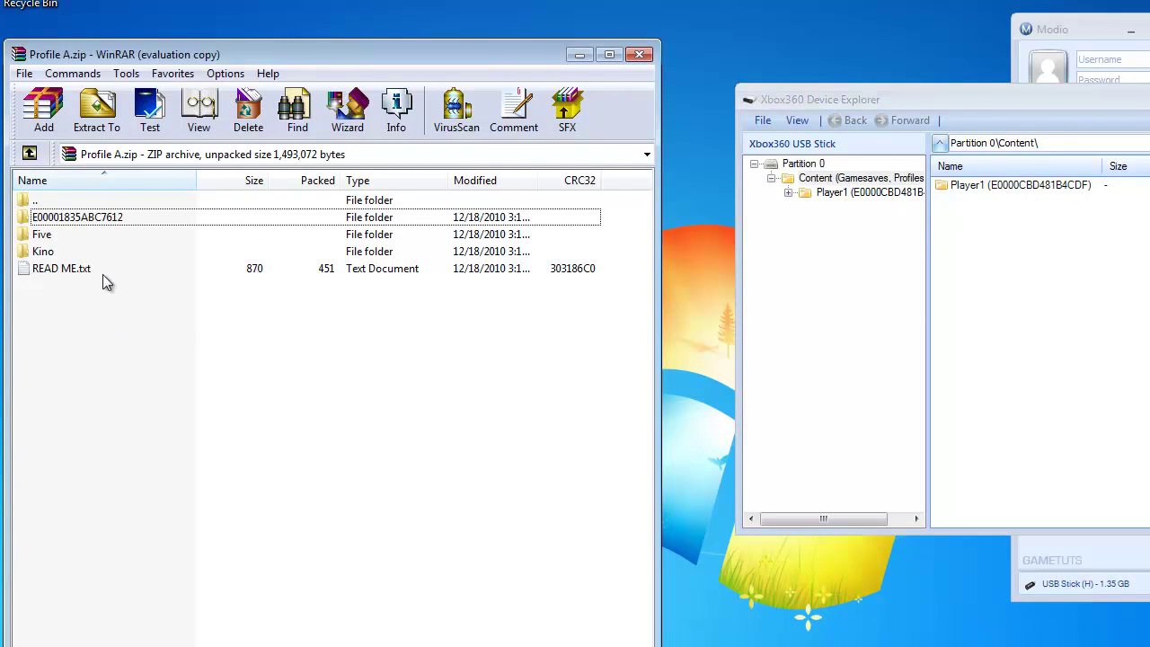
pyautogui.click(53, 223)
pyautogui.moveTo(59, 222); pyautogui.dragTo(1009, 217)
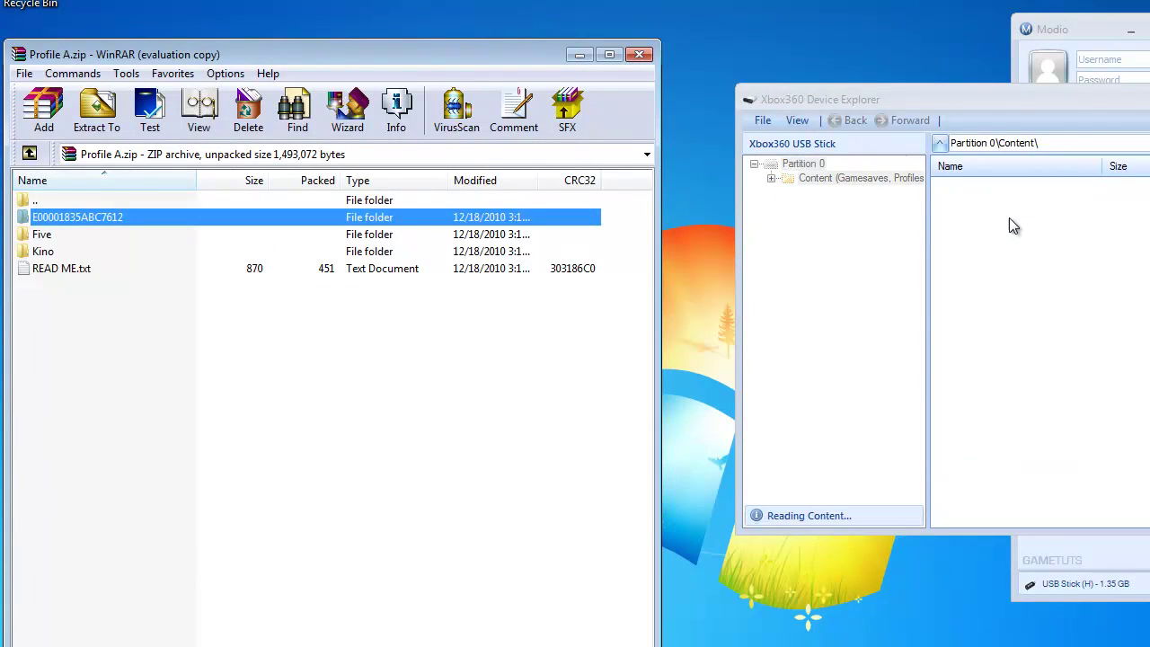
# Step: Expand Content > a (E00001835ABC7612) > Profile Storage and open its Profiles folder
pyautogui.click(804, 180)
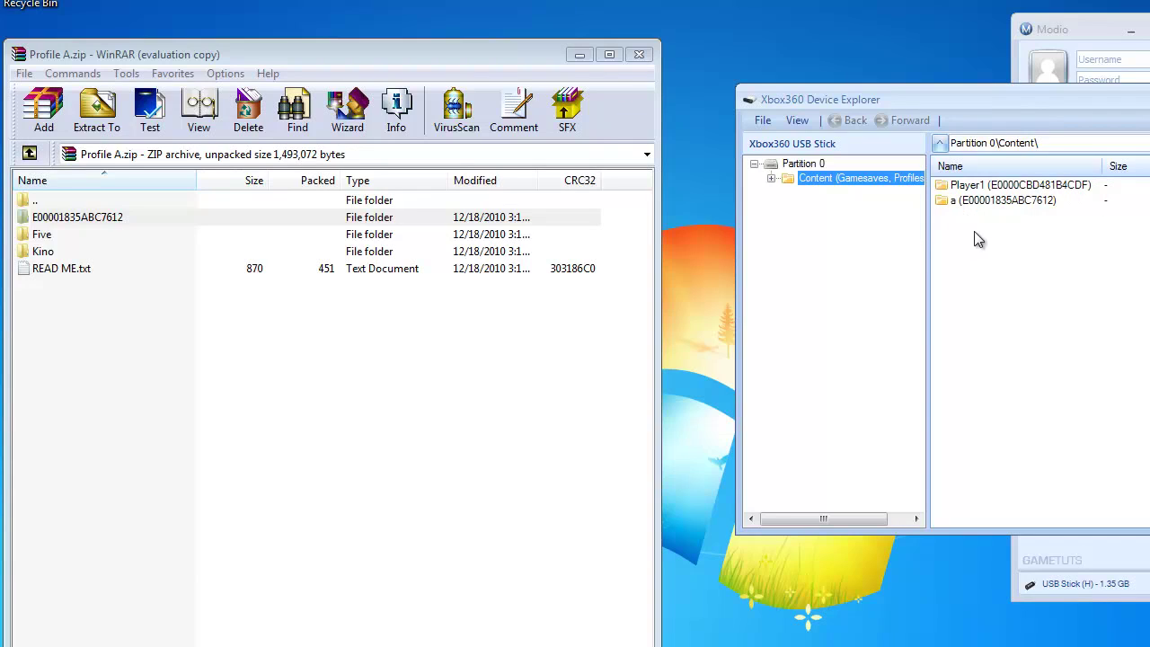
pyautogui.click(771, 176)
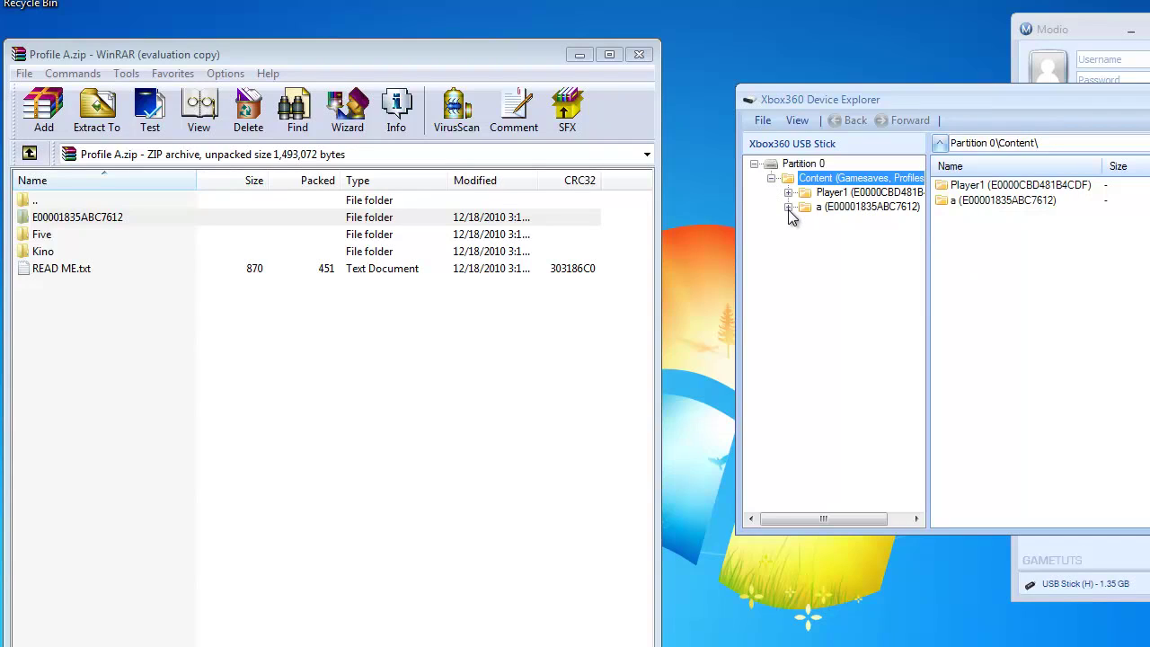
pyautogui.click(788, 207)
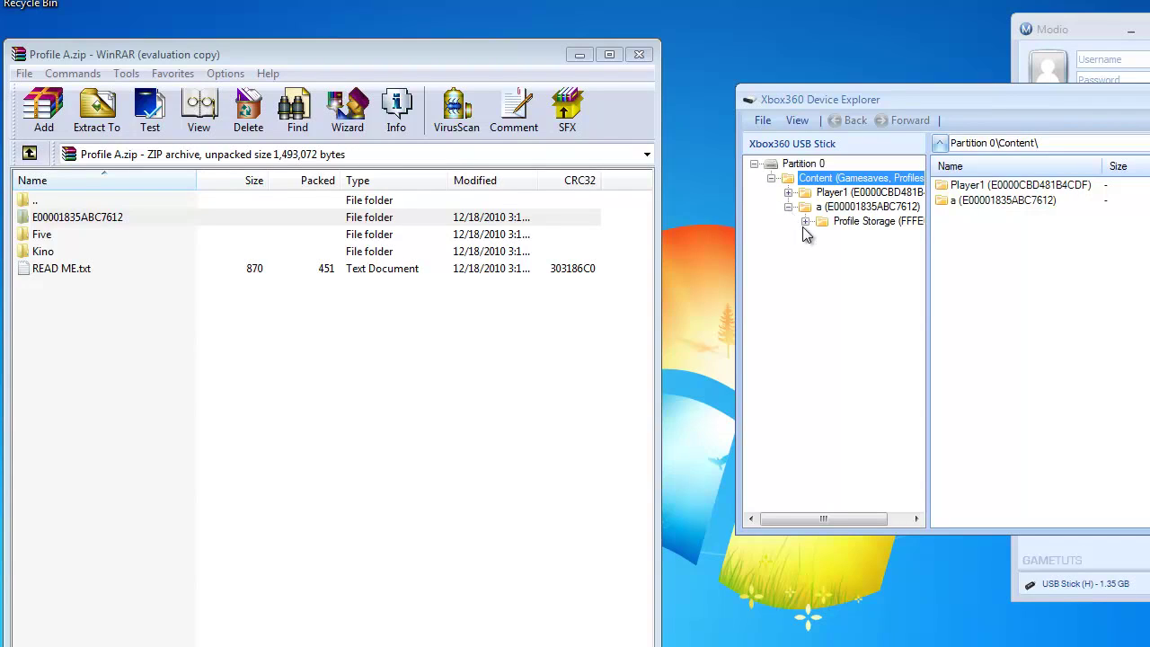
pyautogui.click(805, 222)
pyautogui.click(839, 237)
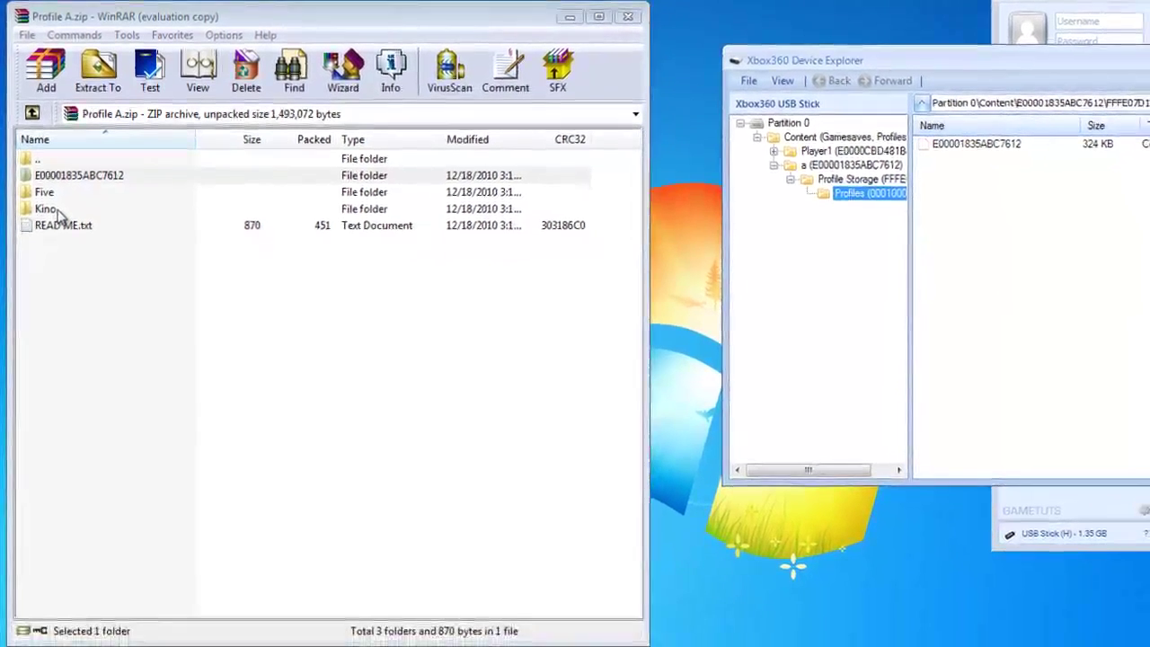
pyautogui.doubleClick(43, 252)
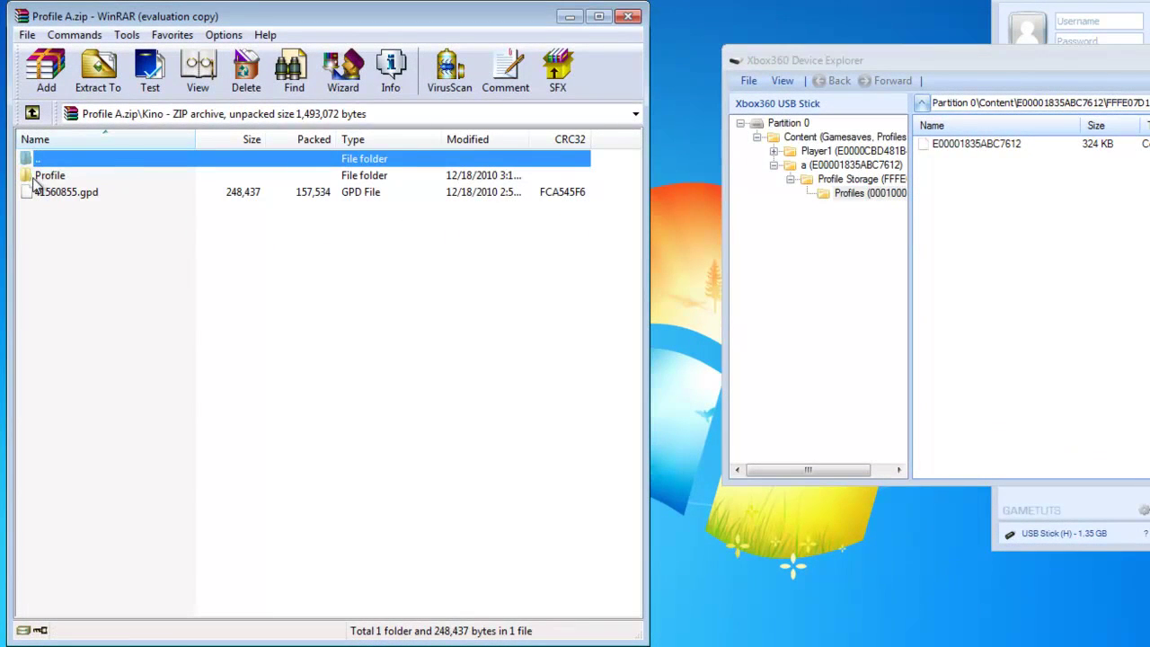
pyautogui.click(31, 112)
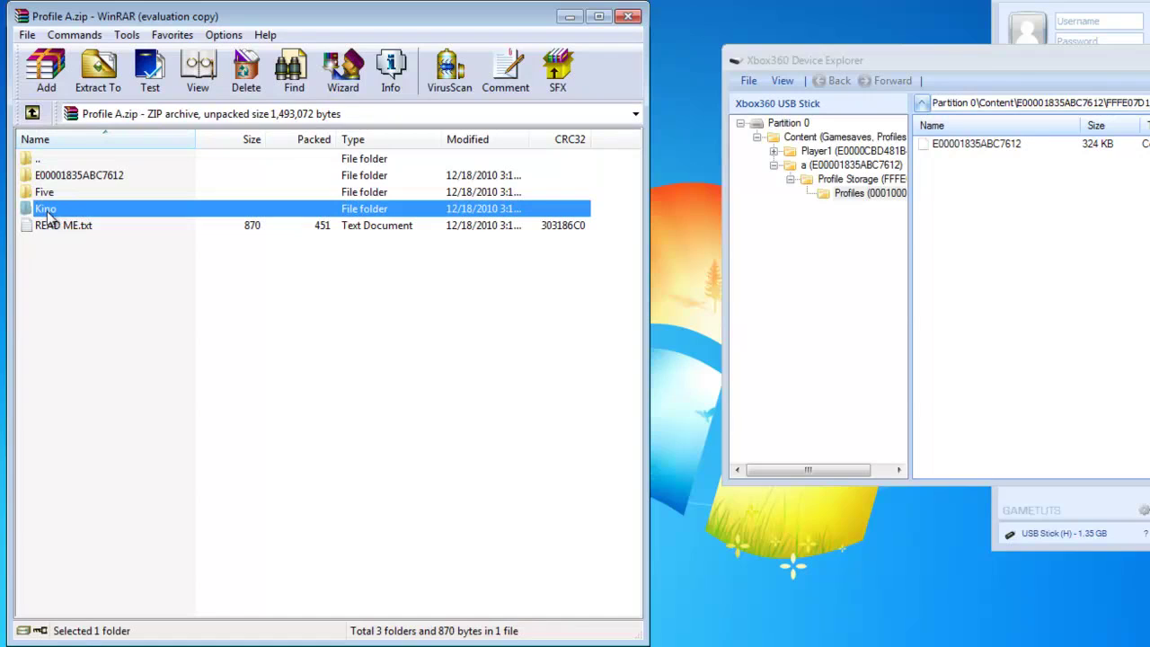
pyautogui.doubleClick(49, 213)
pyautogui.doubleClick(56, 176)
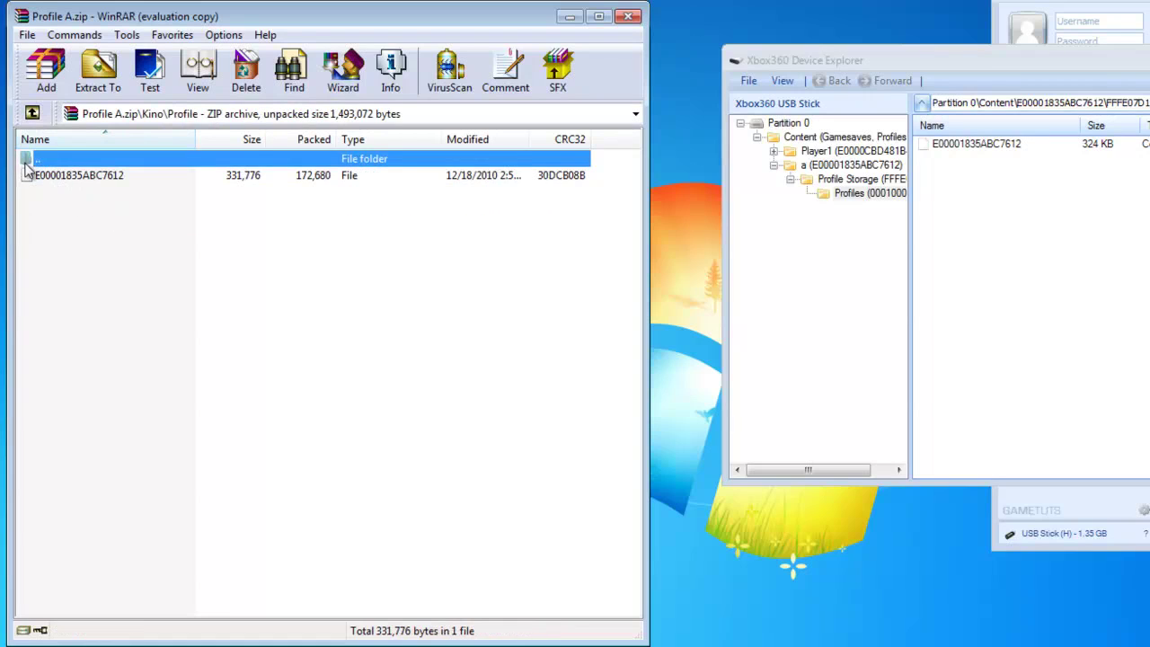
pyautogui.click(50, 178)
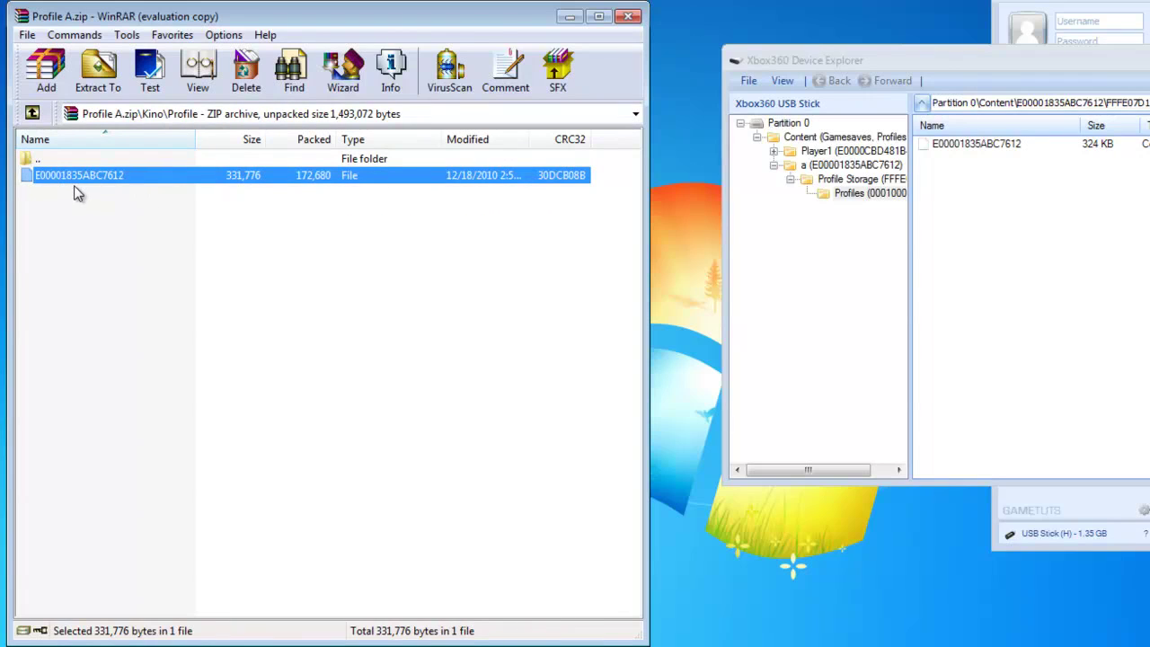
pyautogui.moveTo(59, 180); pyautogui.dragTo(978, 209)
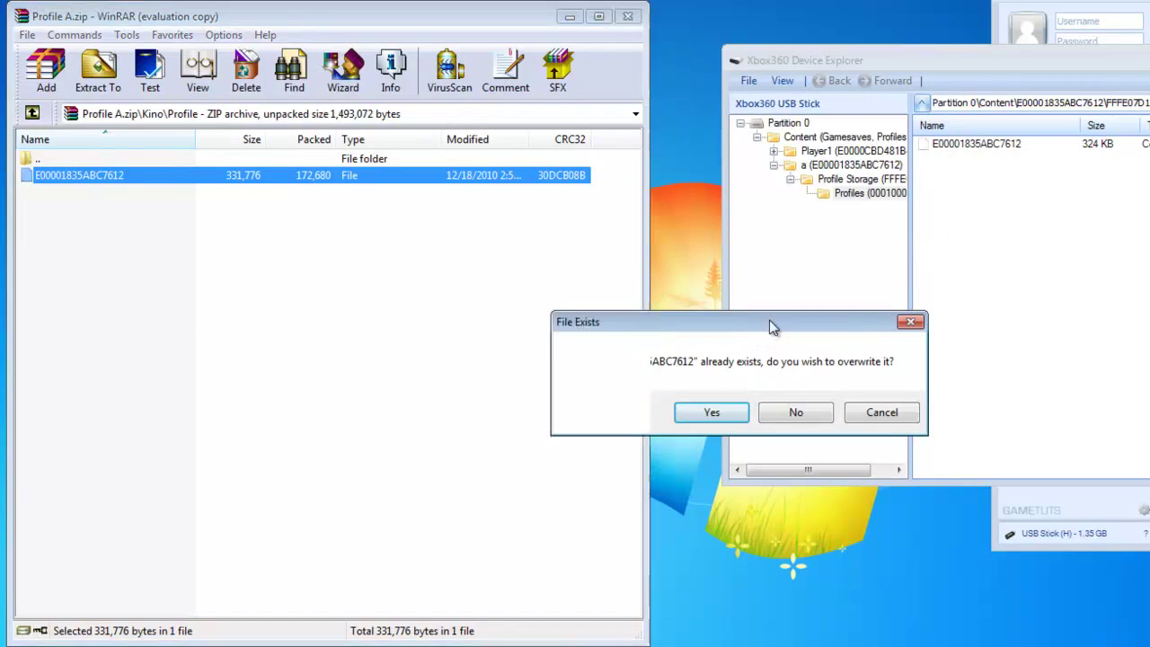
pyautogui.click(848, 363)
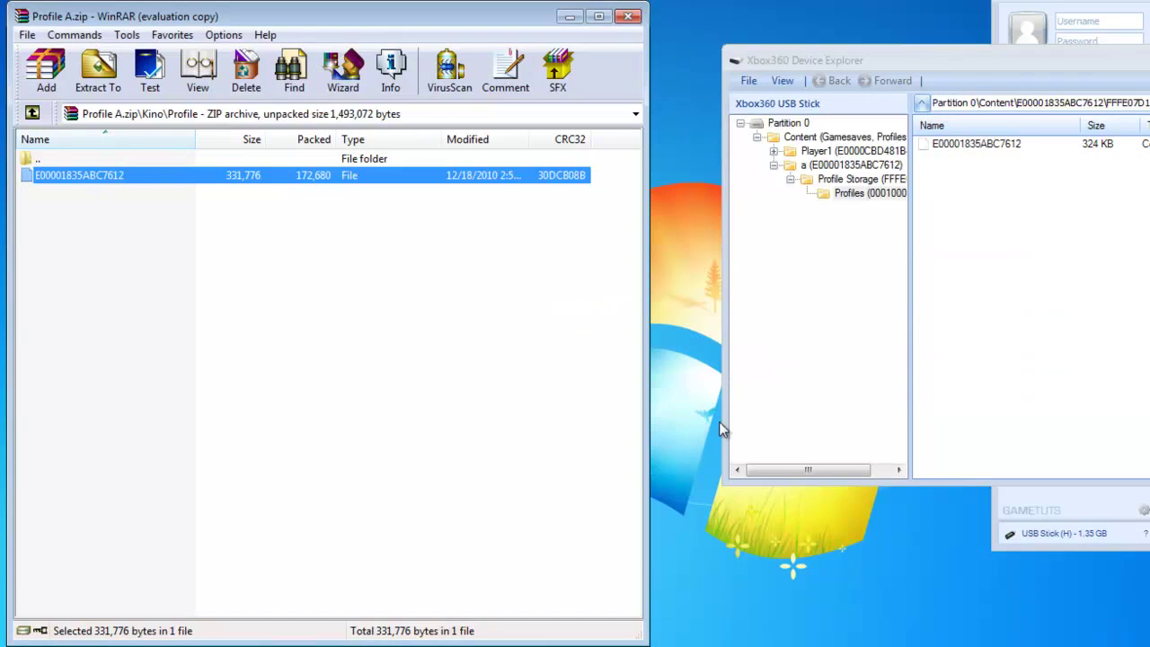
# Step: Copy the Five\Profile E00001835ABC7612 file onto the stick, overwriting the existing profile
pyautogui.doubleClick(32, 113)
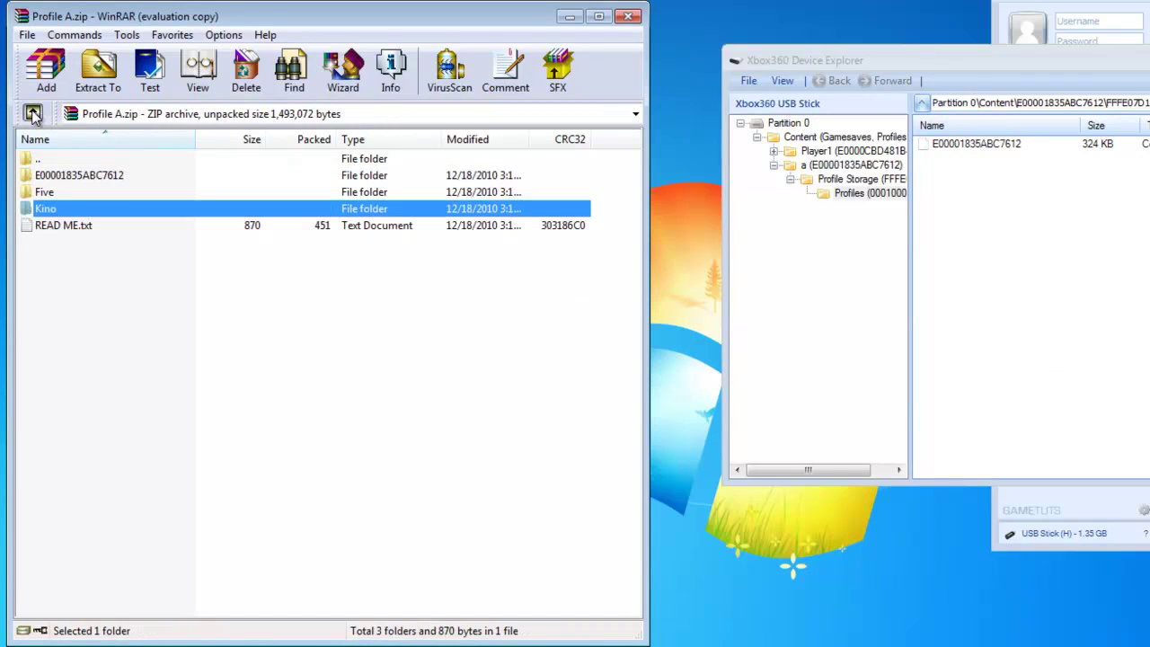
pyautogui.doubleClick(74, 192)
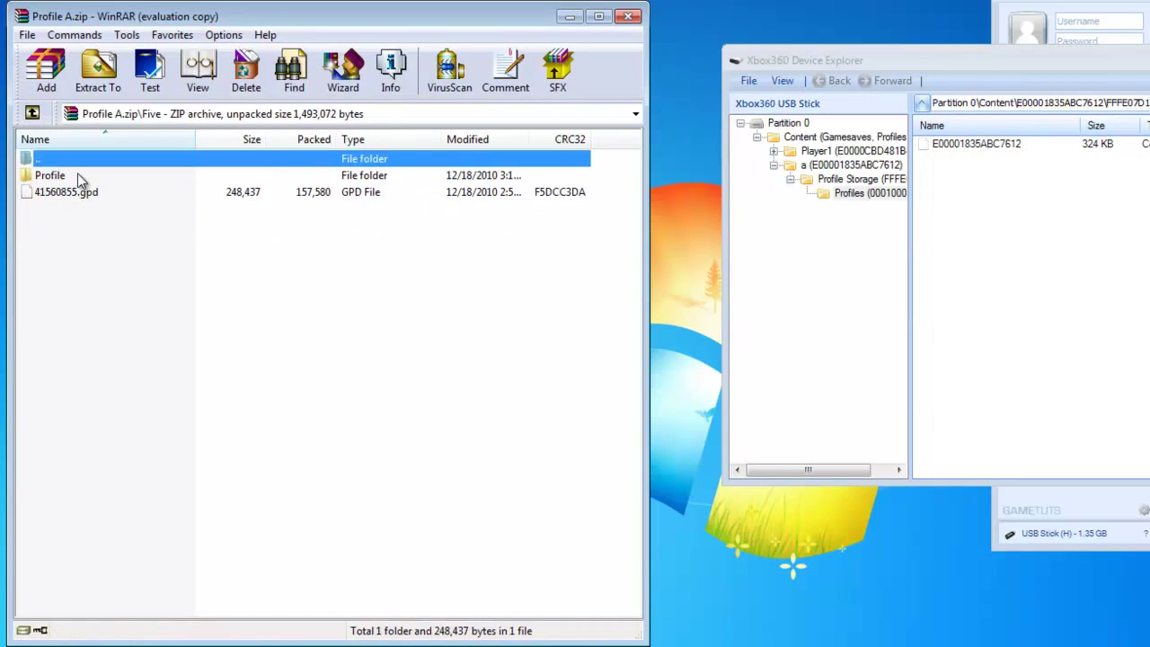
pyautogui.doubleClick(78, 175)
pyautogui.click(89, 179)
pyautogui.moveTo(85, 177); pyautogui.dragTo(1048, 210)
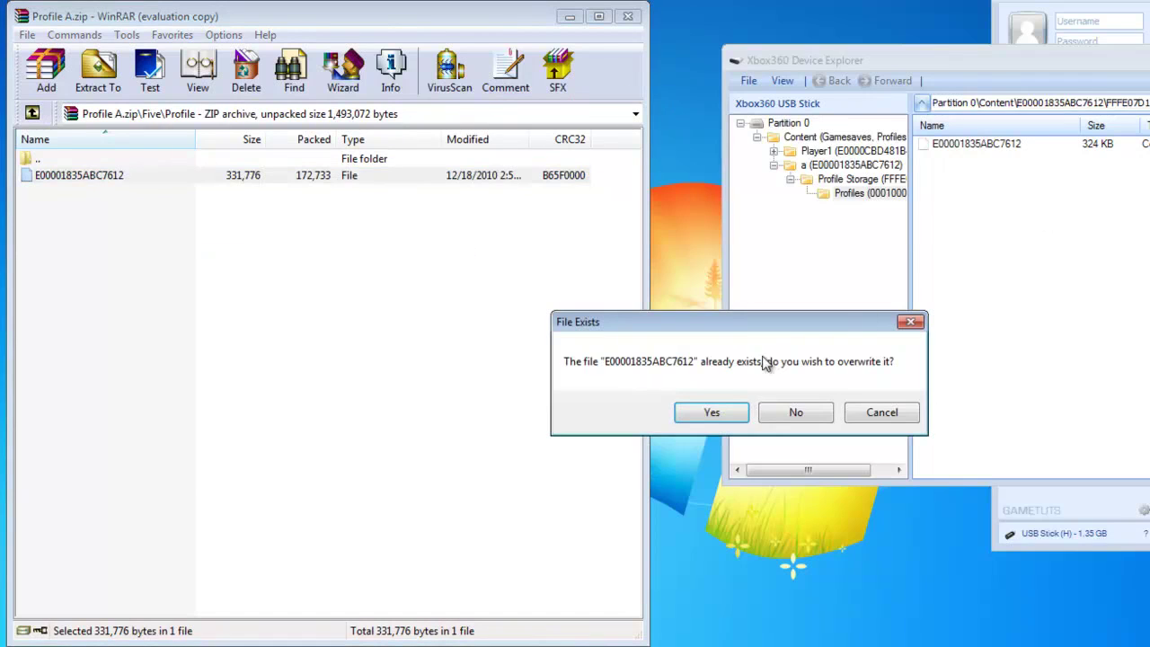
pyautogui.click(711, 413)
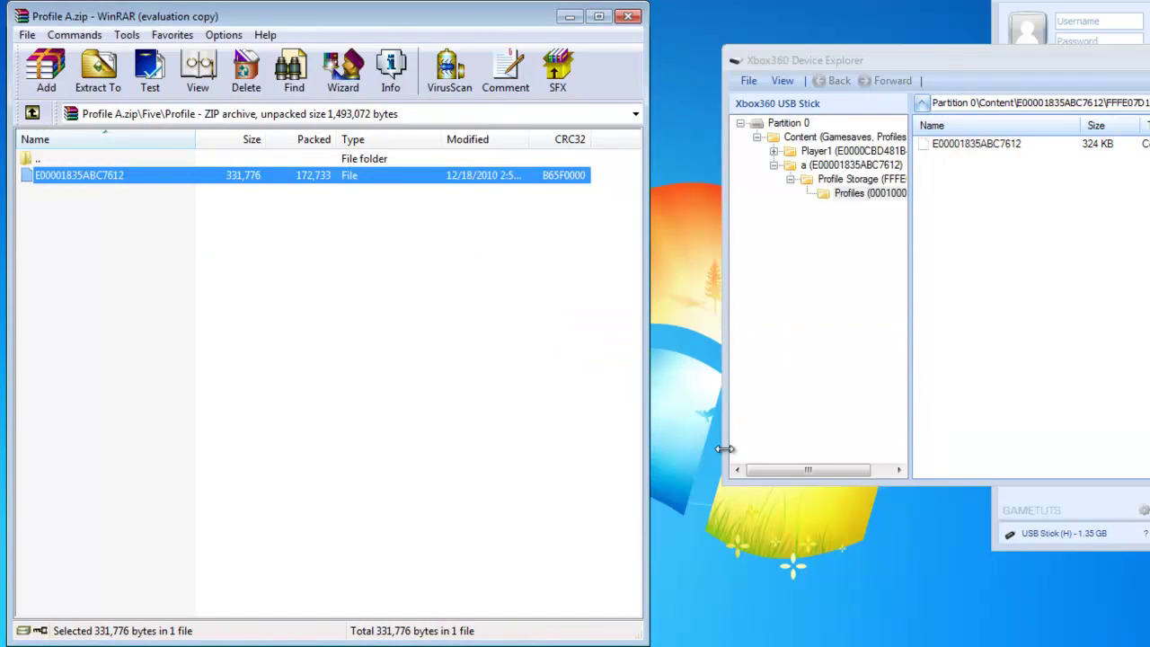
# Step: Return to Kino\Profile in the archive and drag its profile file onto the USB stick
pyautogui.doubleClick(32, 115)
pyautogui.click(68, 220)
pyautogui.doubleClick(58, 205)
pyautogui.doubleClick(76, 175)
pyautogui.moveTo(81, 180); pyautogui.dragTo(986, 253)
# Step: Confirm overwriting with the Kino profile, collapse the folder tree, and unload the USB stick drive
pyautogui.click(712, 415)
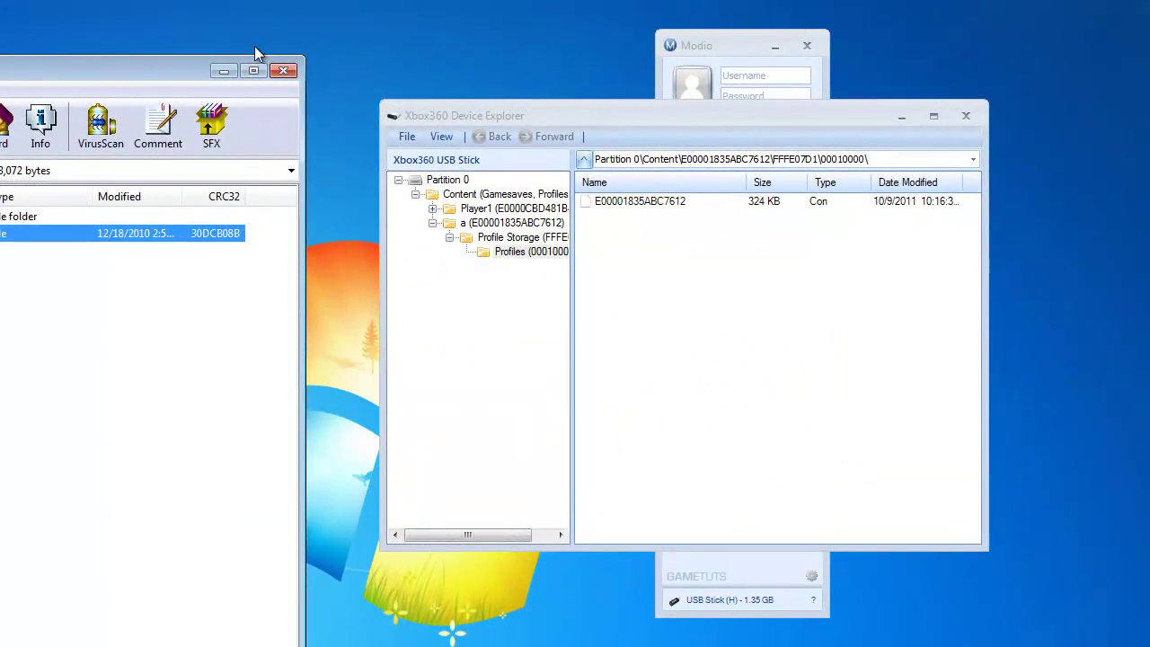
pyautogui.moveTo(675, 115); pyautogui.dragTo(747, 114)
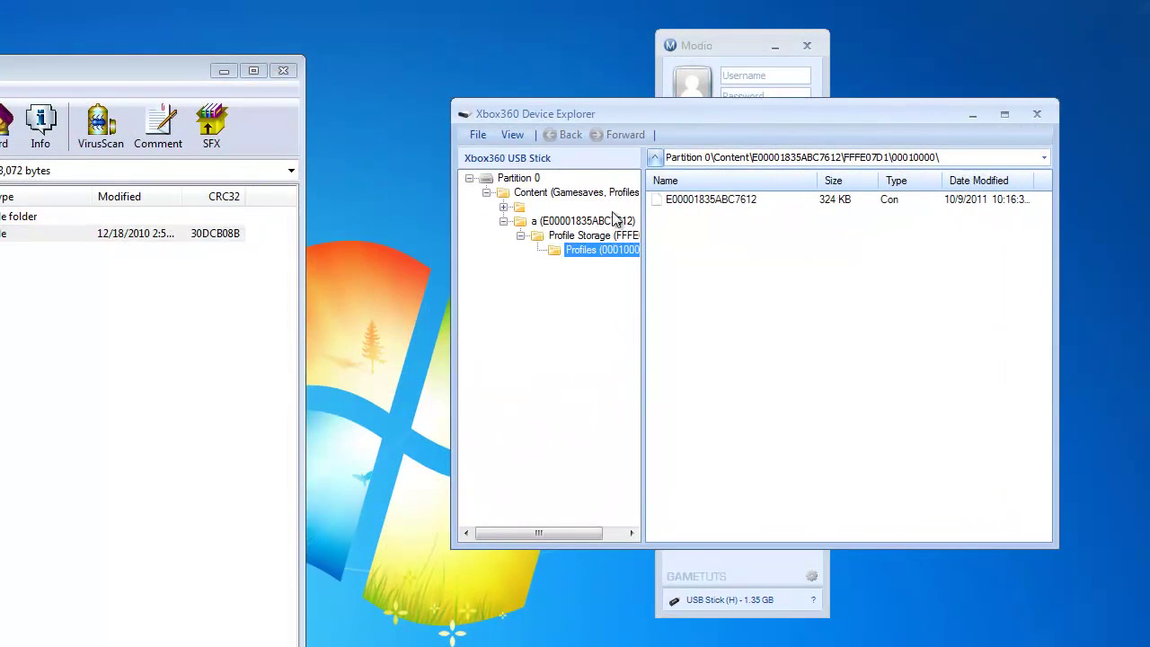
pyautogui.click(520, 235)
pyautogui.click(503, 221)
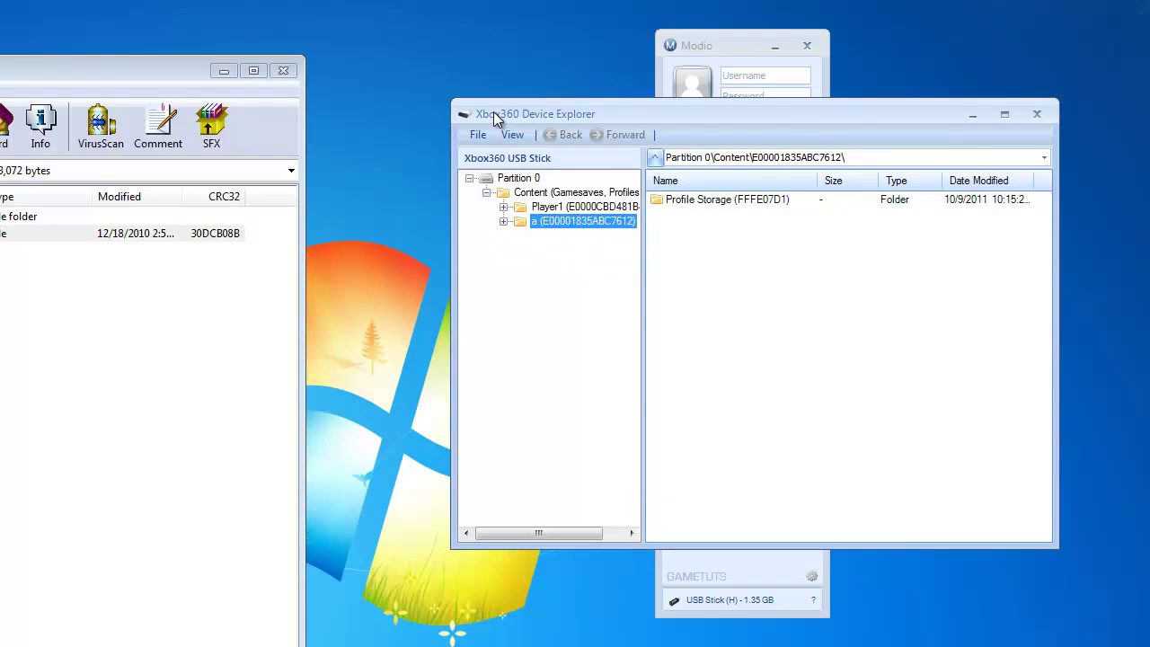
pyautogui.click(478, 136)
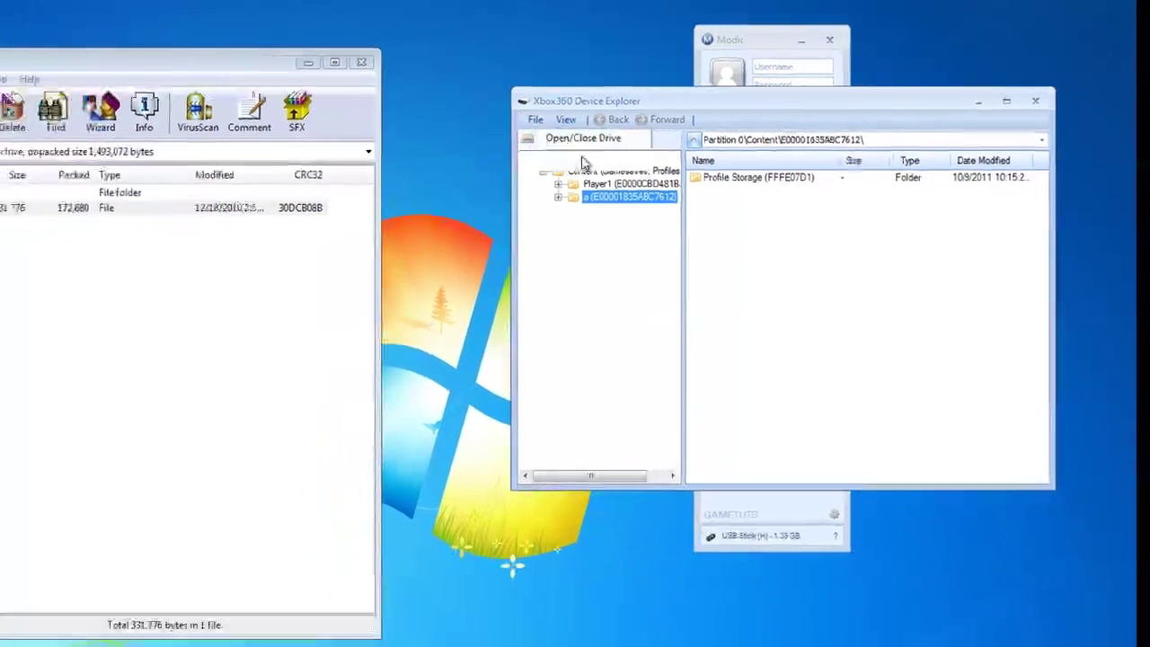
pyautogui.click(503, 155)
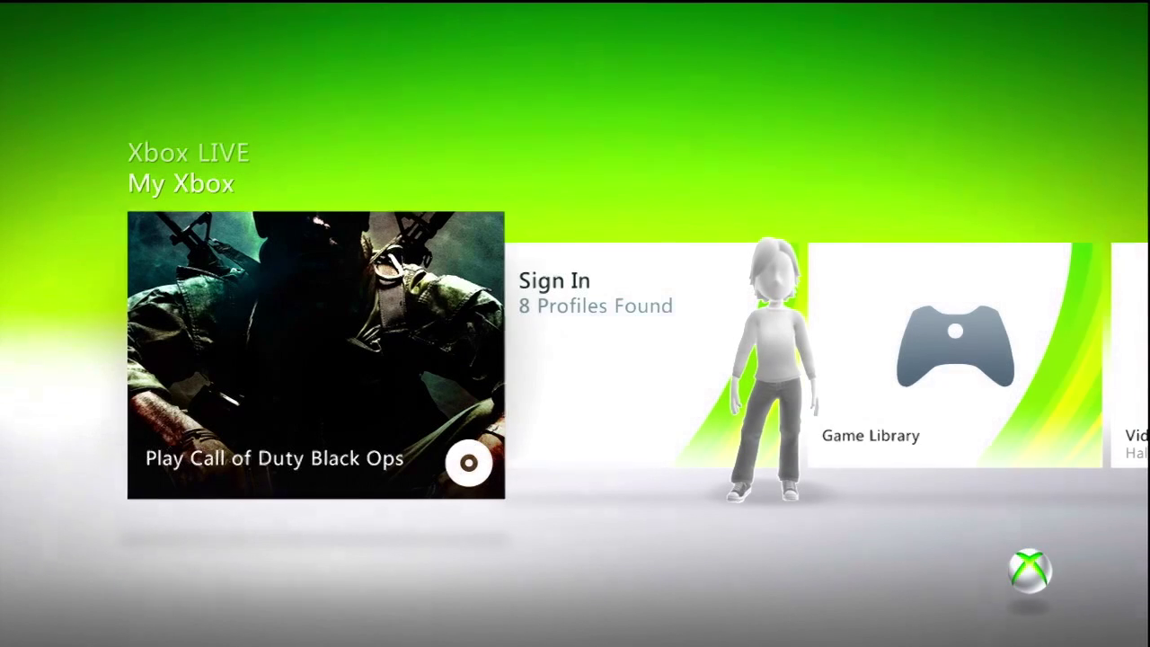
# Step: Sign in with the memory unit profile from the Xbox Guide and launch Call of Duty Black Ops
pyautogui.press('Down')
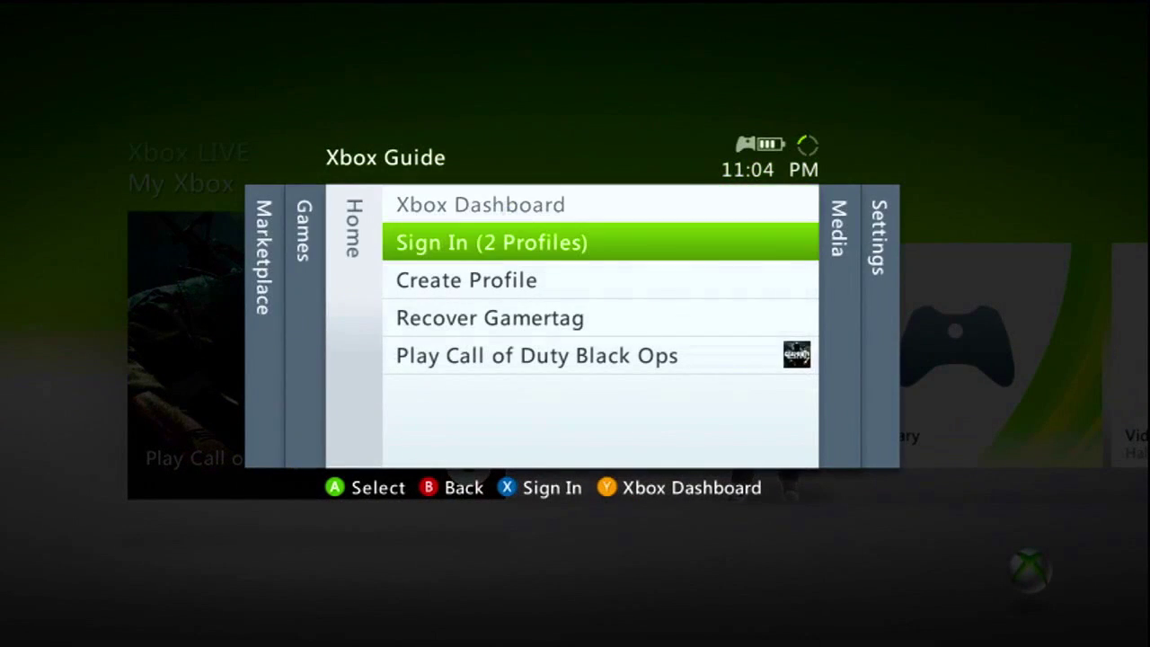
pyautogui.press('Return')
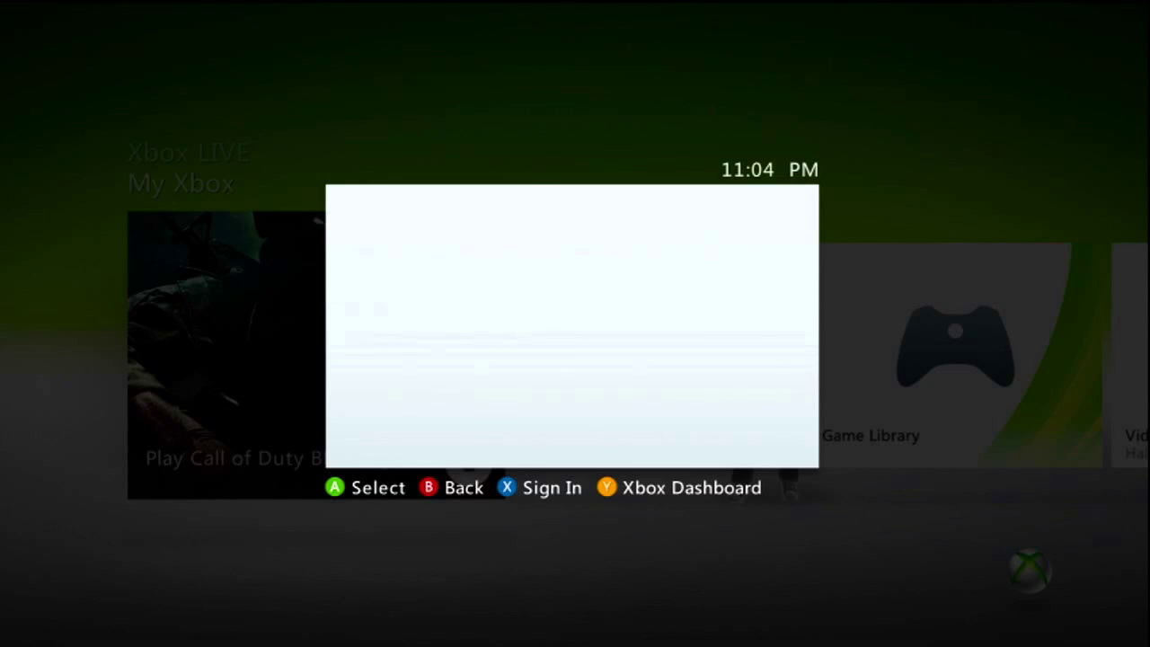
pyautogui.press('Down')
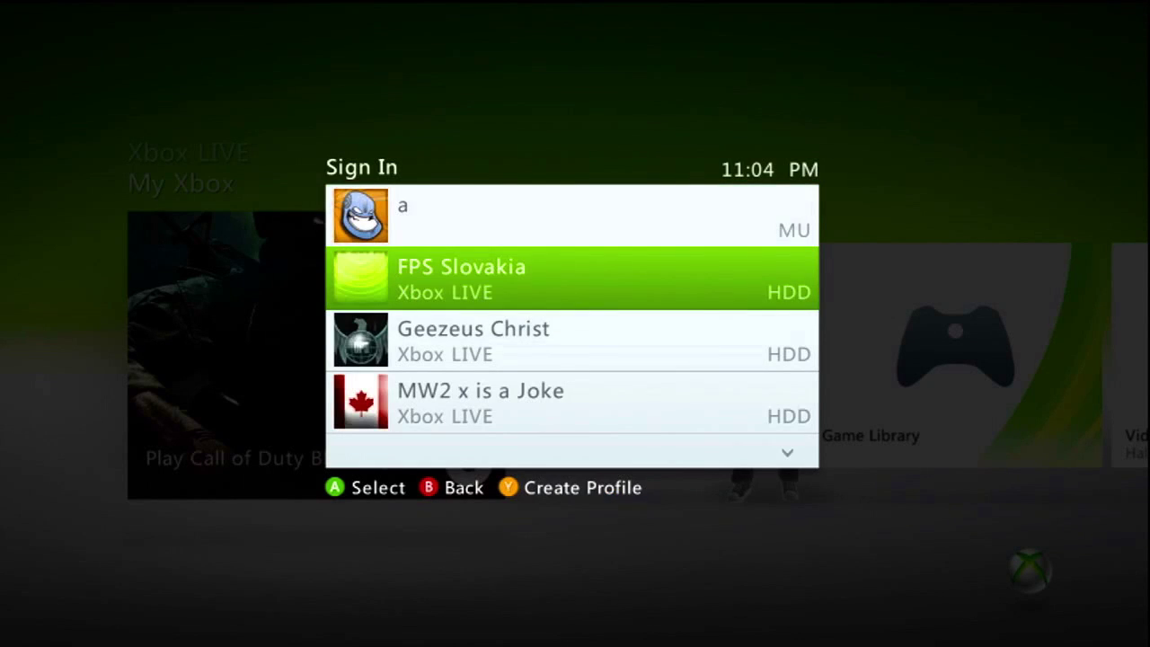
pyautogui.press('Down')
pyautogui.press('Up')
pyautogui.press('Up')
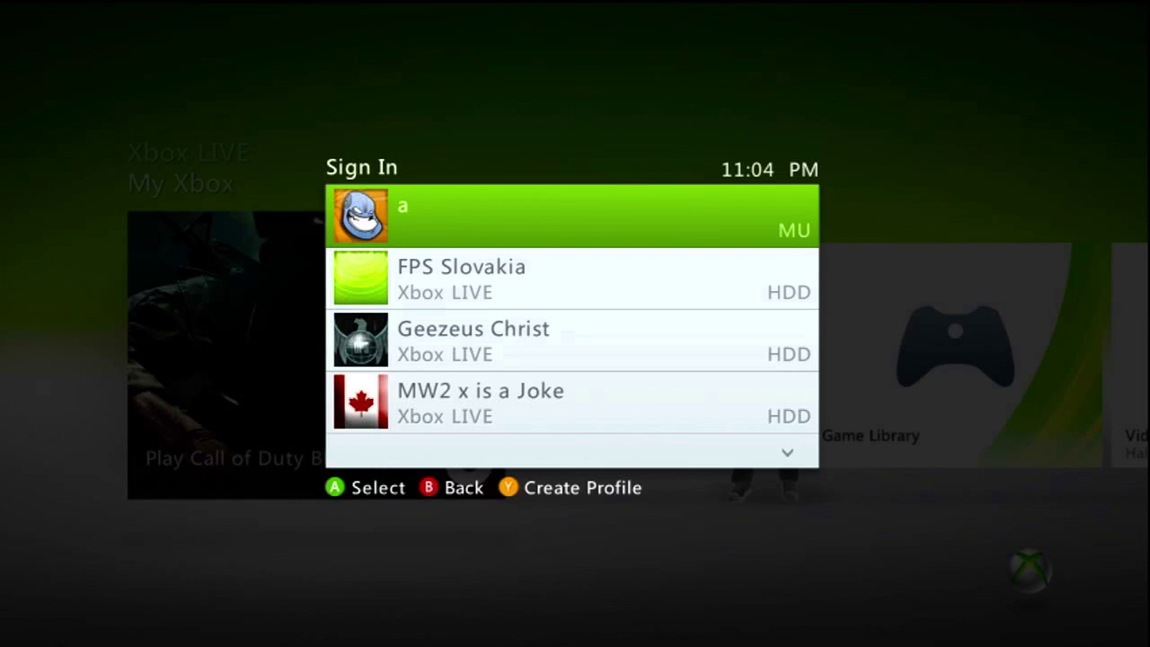
pyautogui.press('Return')
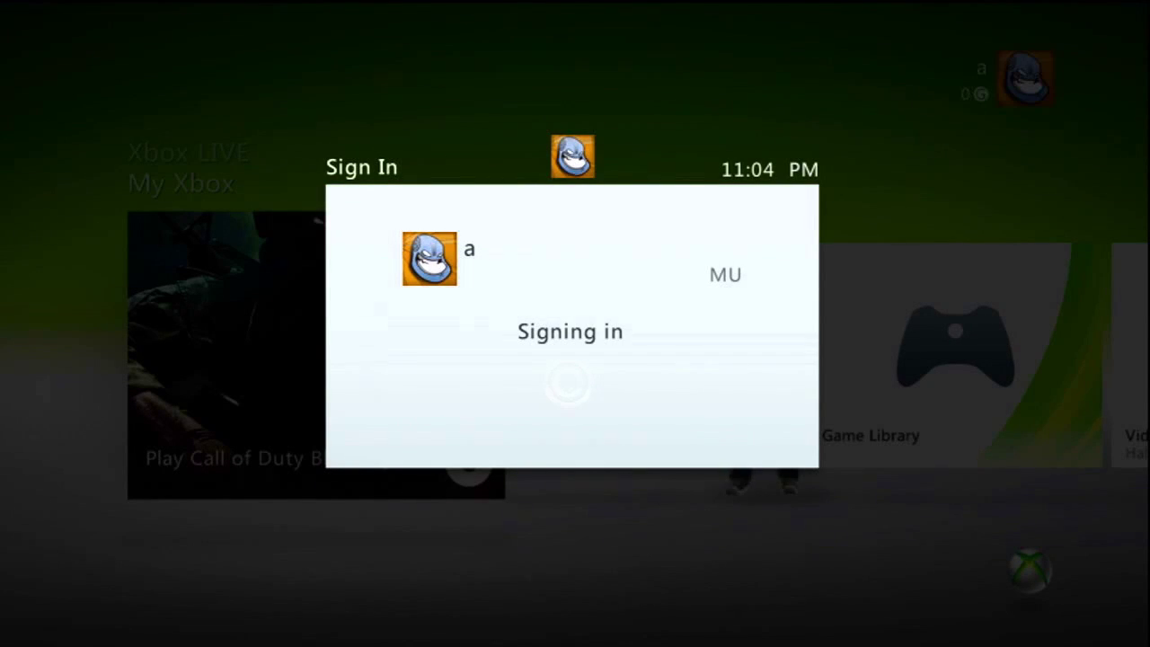
pyautogui.press('Escape')
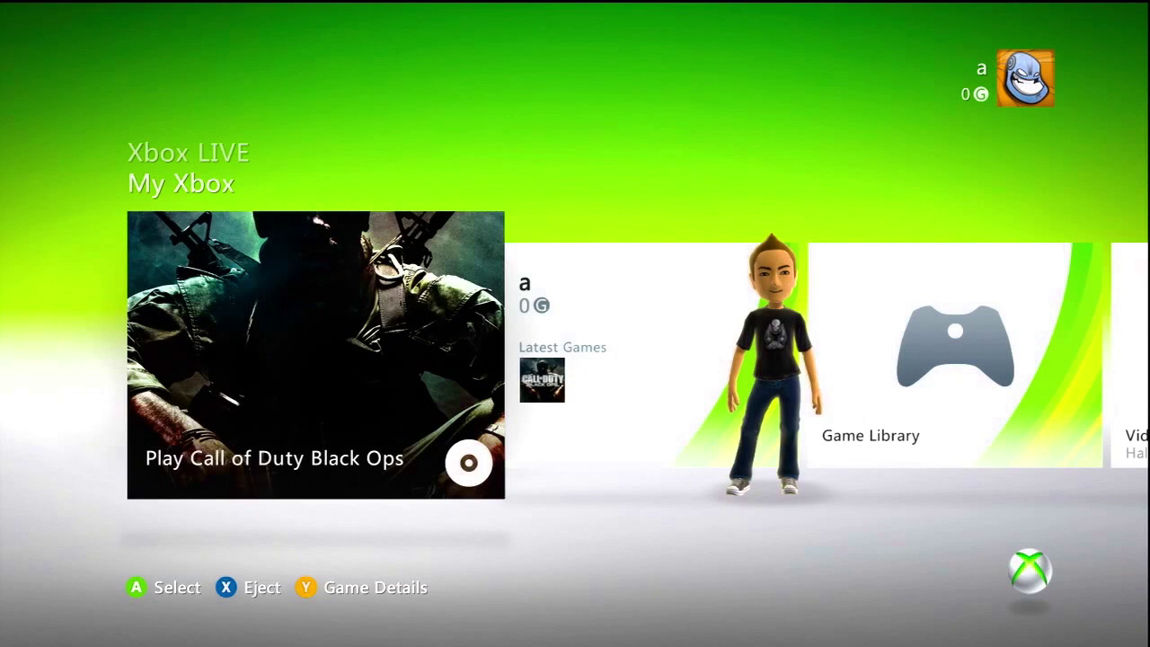
pyautogui.press('Return')
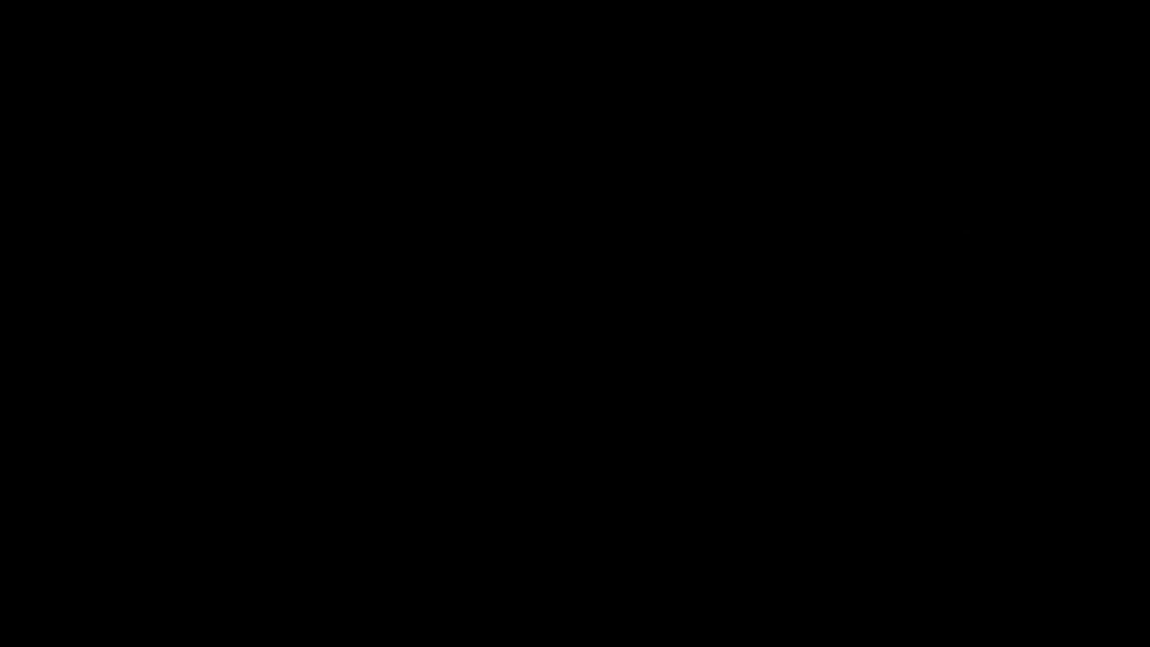
# Step: Store game data on the Memory Unit, raise the brightness, and accept audio, safe-area and graphic-content settings
pyautogui.press('Return')
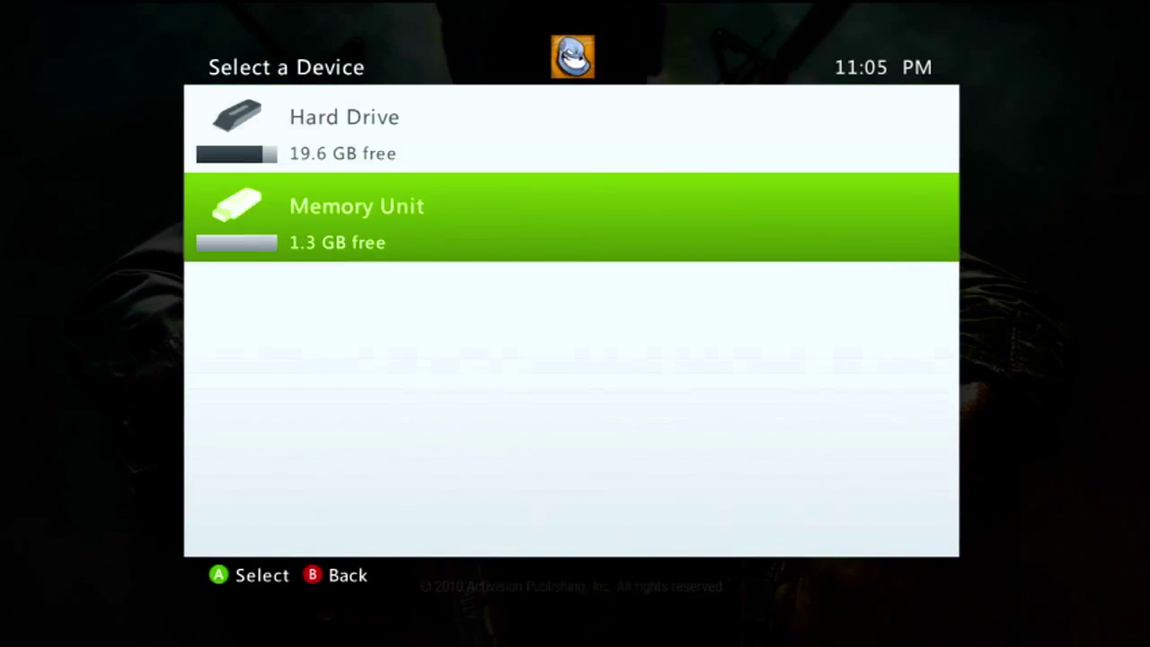
pyautogui.press('Return')
pyautogui.press('Return')
pyautogui.press('Right')
pyautogui.press('Right')
pyautogui.press('Right')
pyautogui.press('Right')
pyautogui.press('Right')
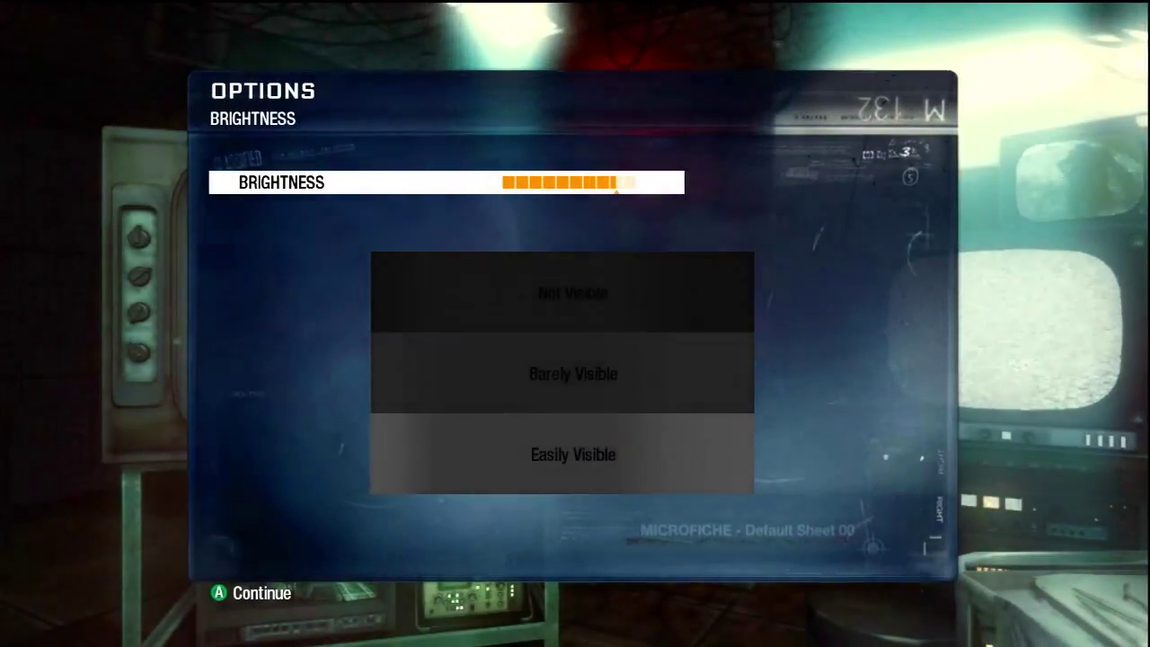
pyautogui.press('Return')
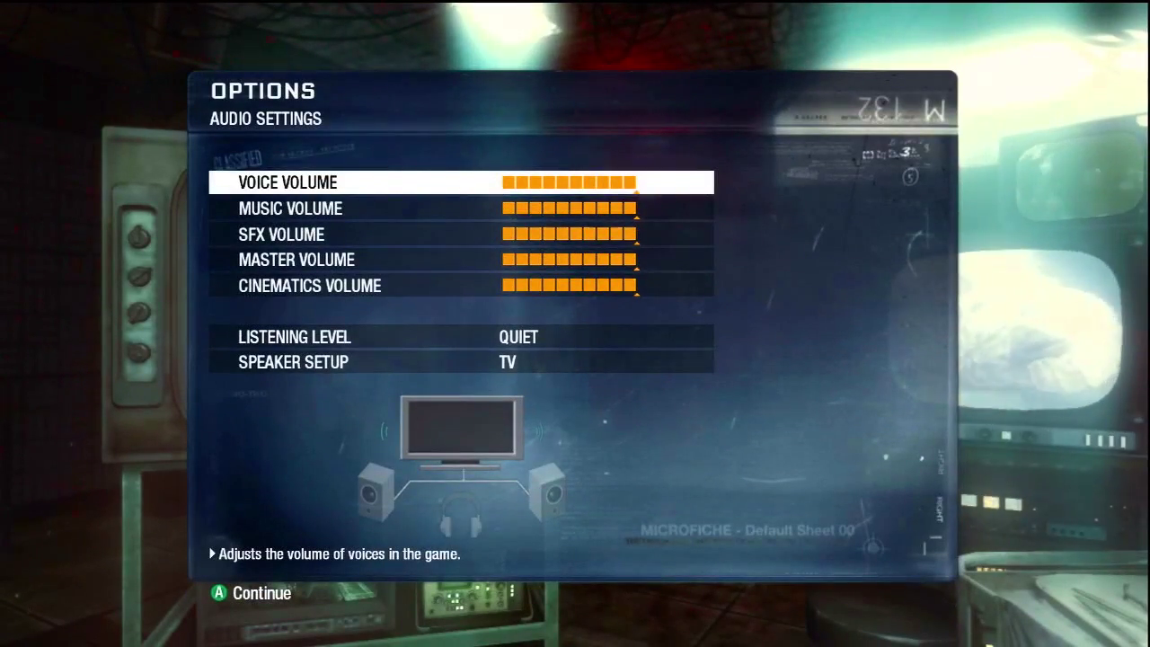
pyautogui.press('Return')
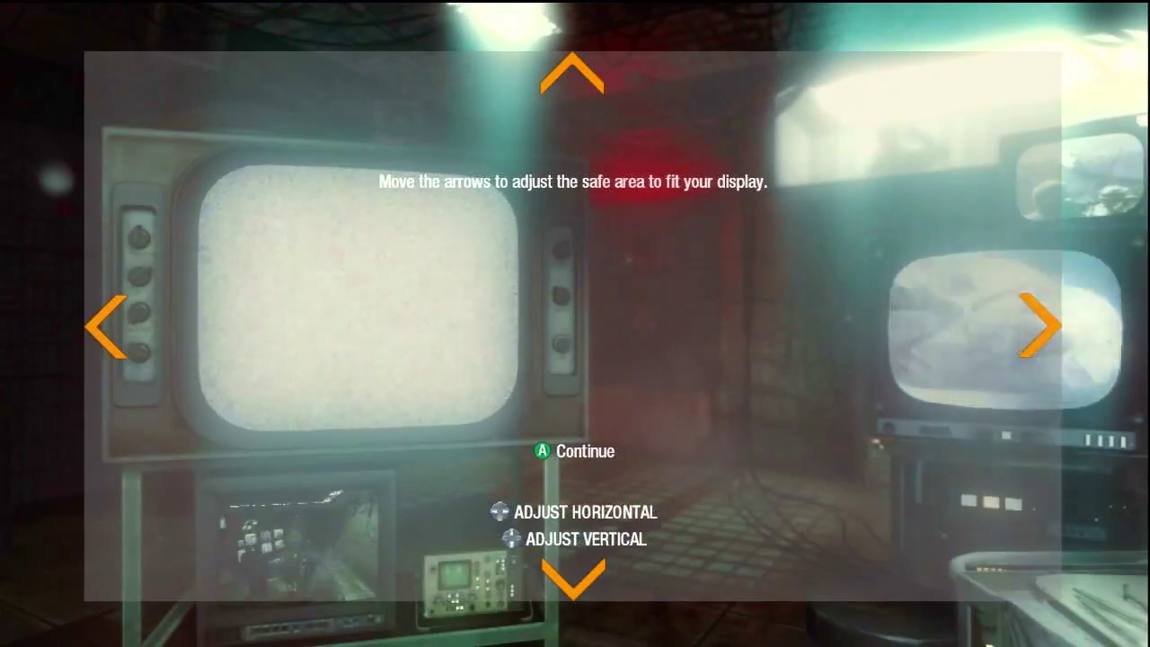
pyautogui.press('Return')
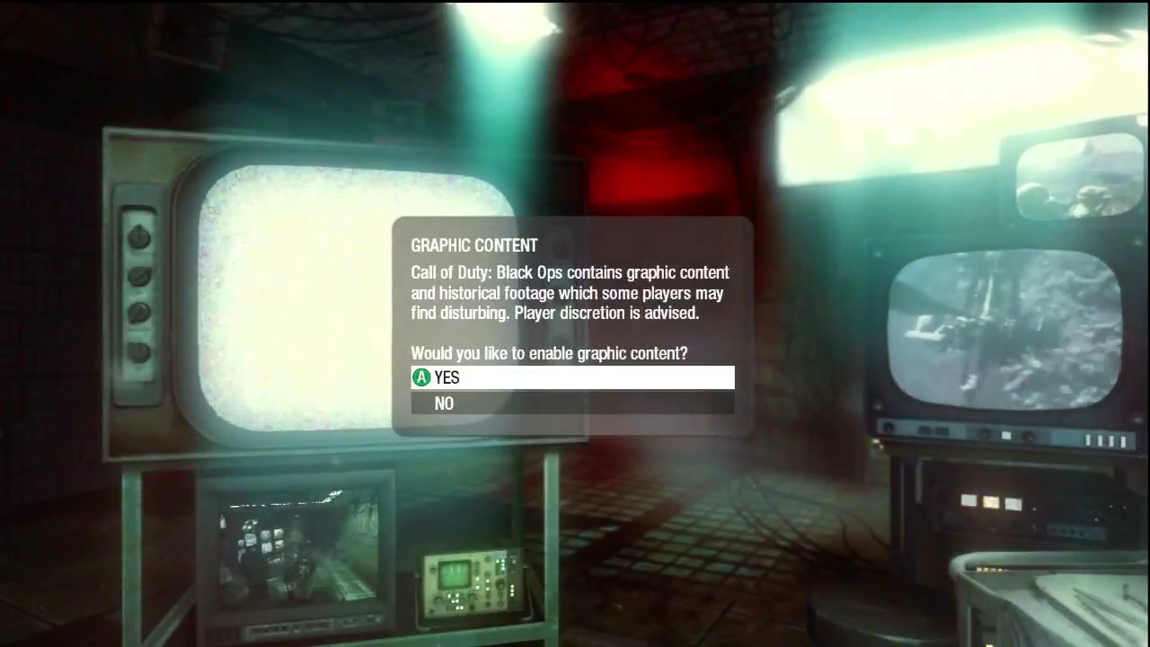
pyautogui.press('Return')
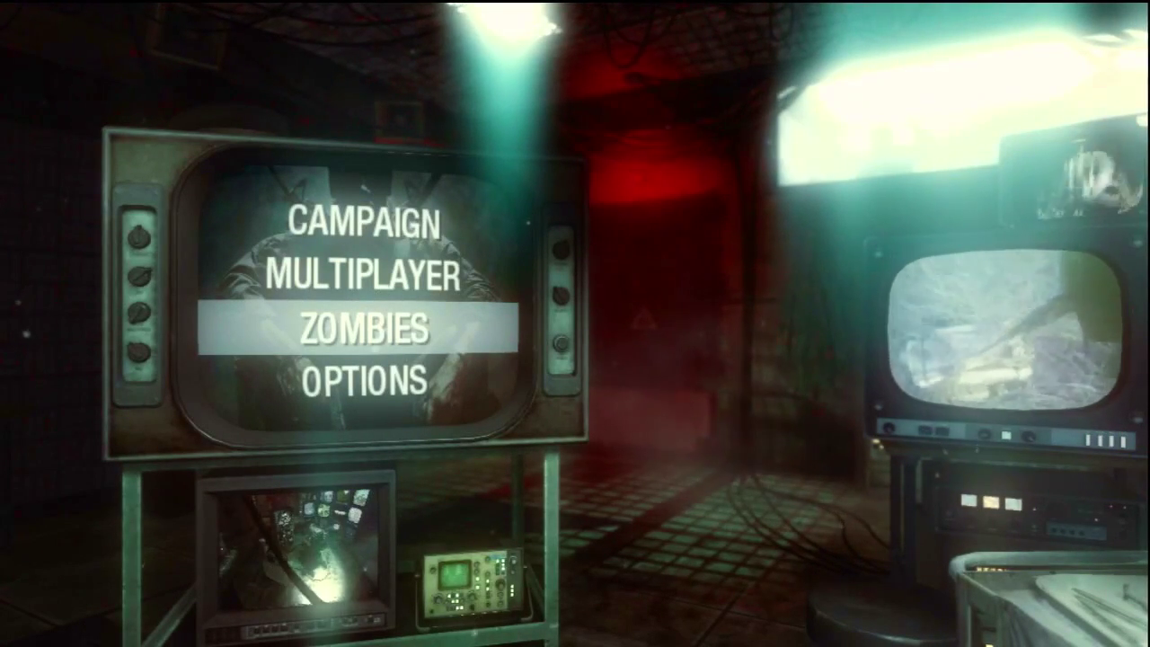
# Step: Launch a solo Zombies game on the Kino der Toten map
pyautogui.press('Up')
pyautogui.press('Return')
pyautogui.press('Down')
pyautogui.press('Down')
pyautogui.press('Down')
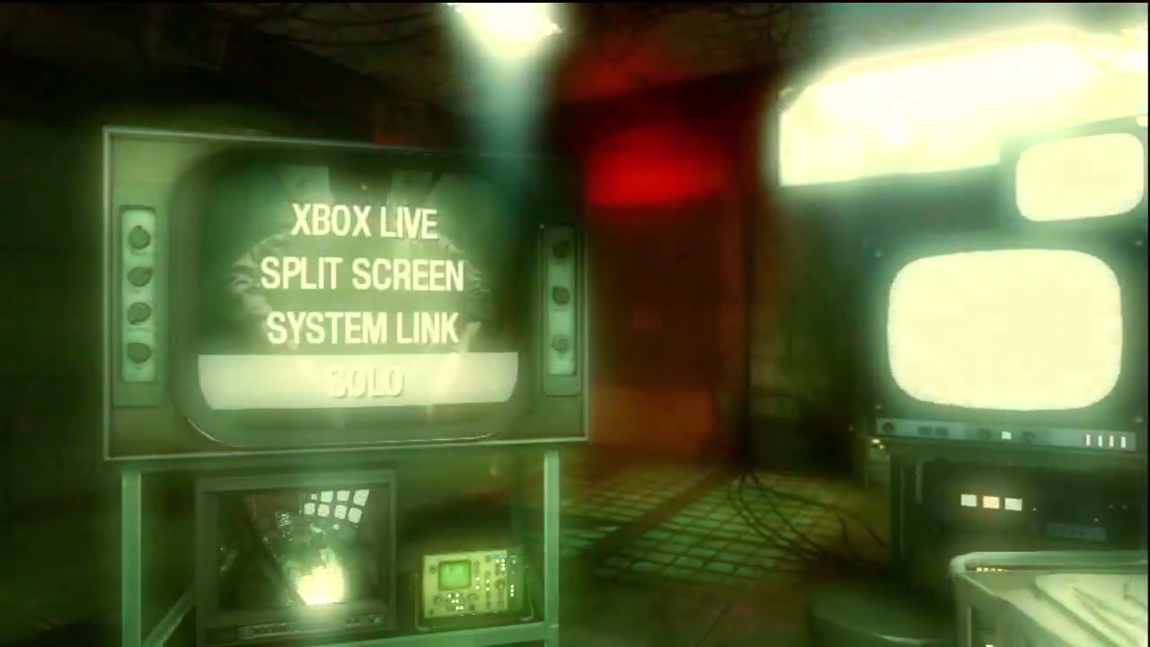
pyautogui.press('Return')
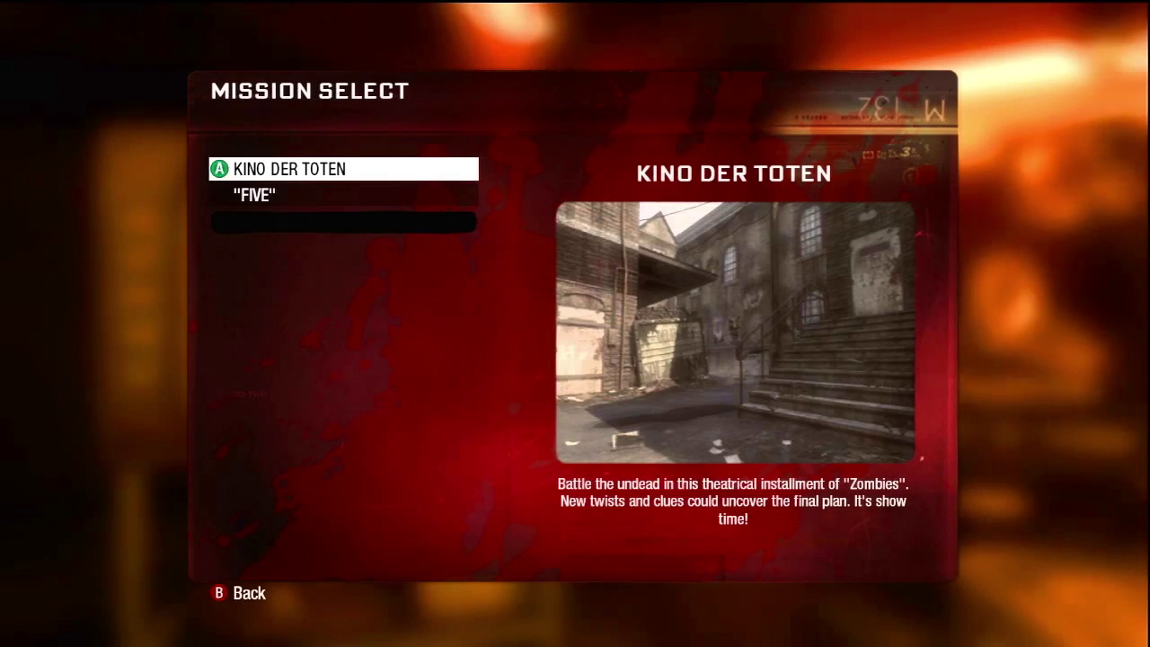
pyautogui.press('Down')
pyautogui.press('Up')
pyautogui.press('Return')
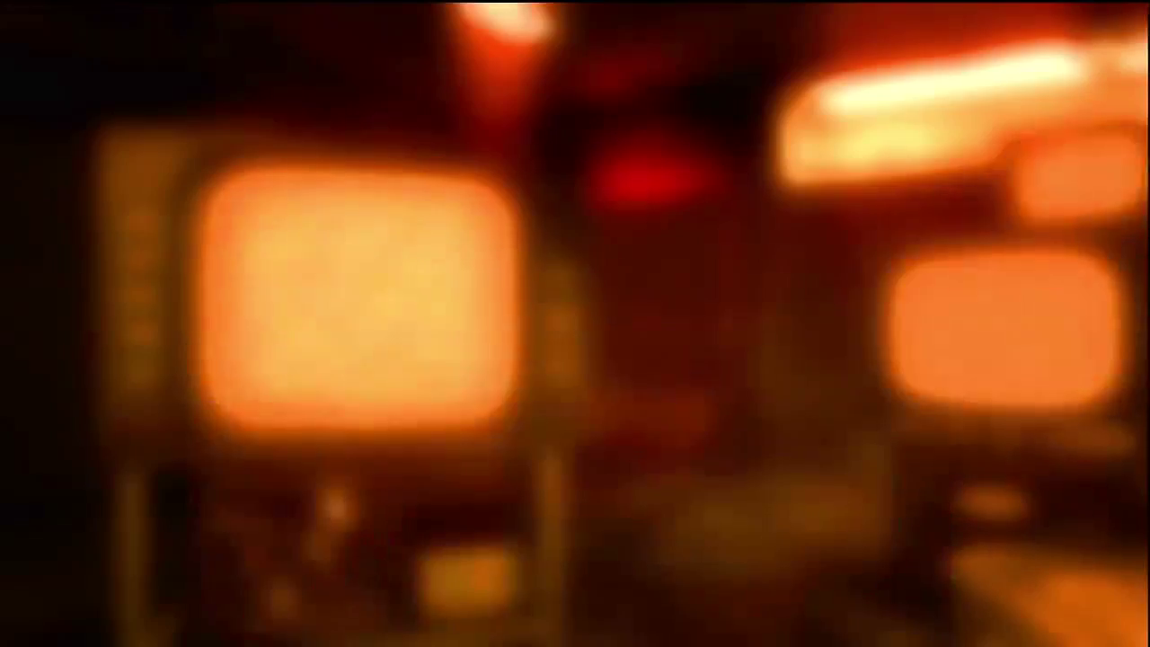